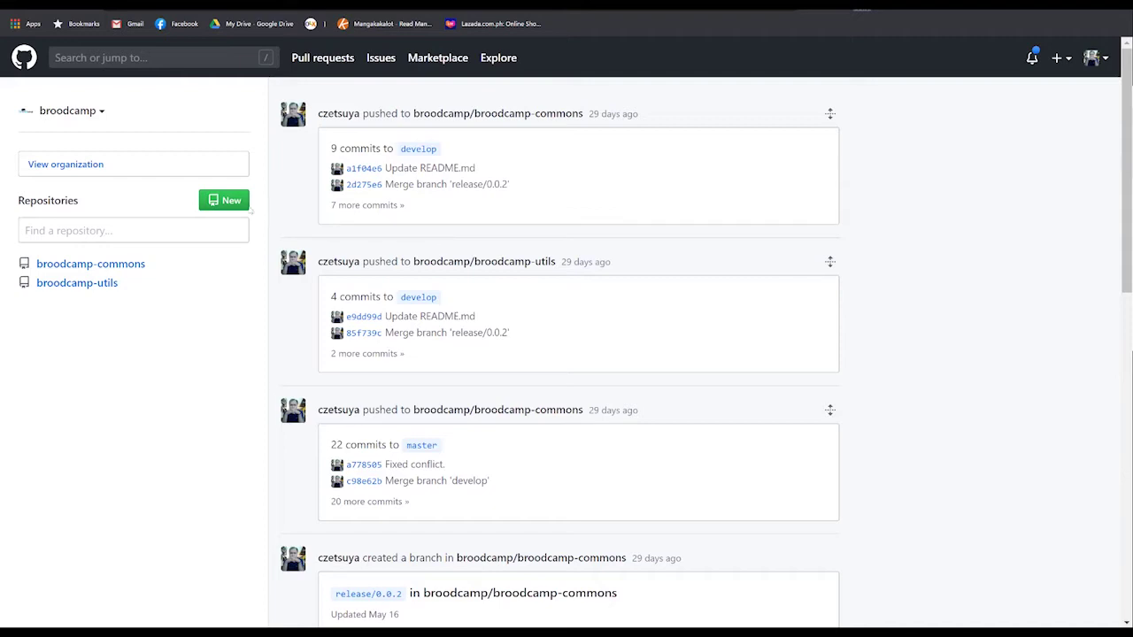
Create a public repository named broodcamp.github.io under the broodcamp owner, initialized with a README
click(231, 205)
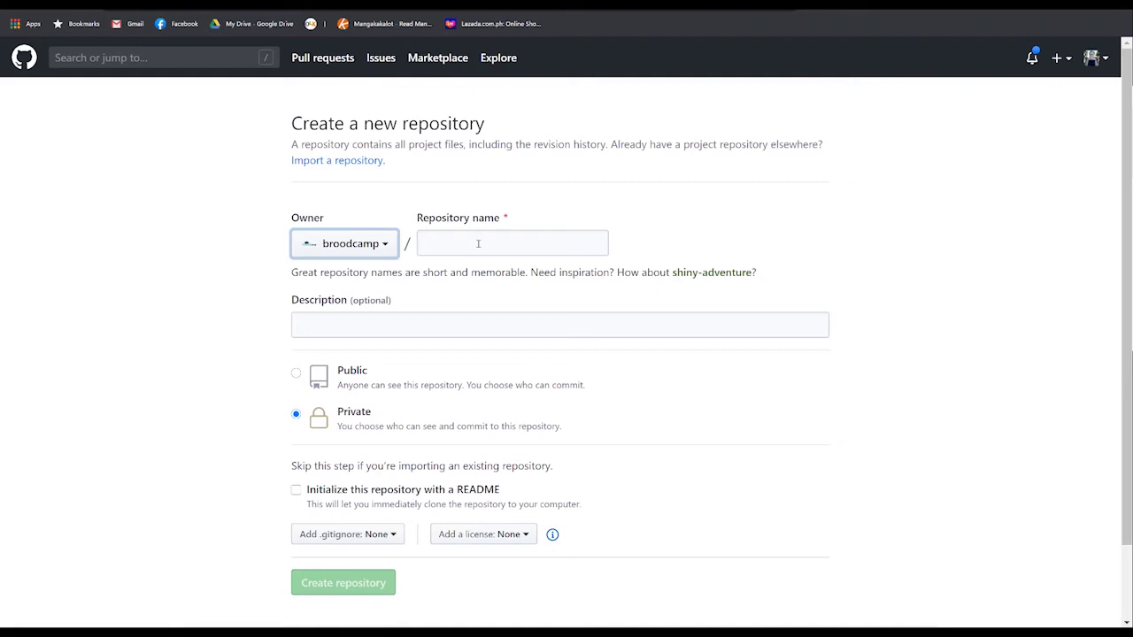
click(478, 243)
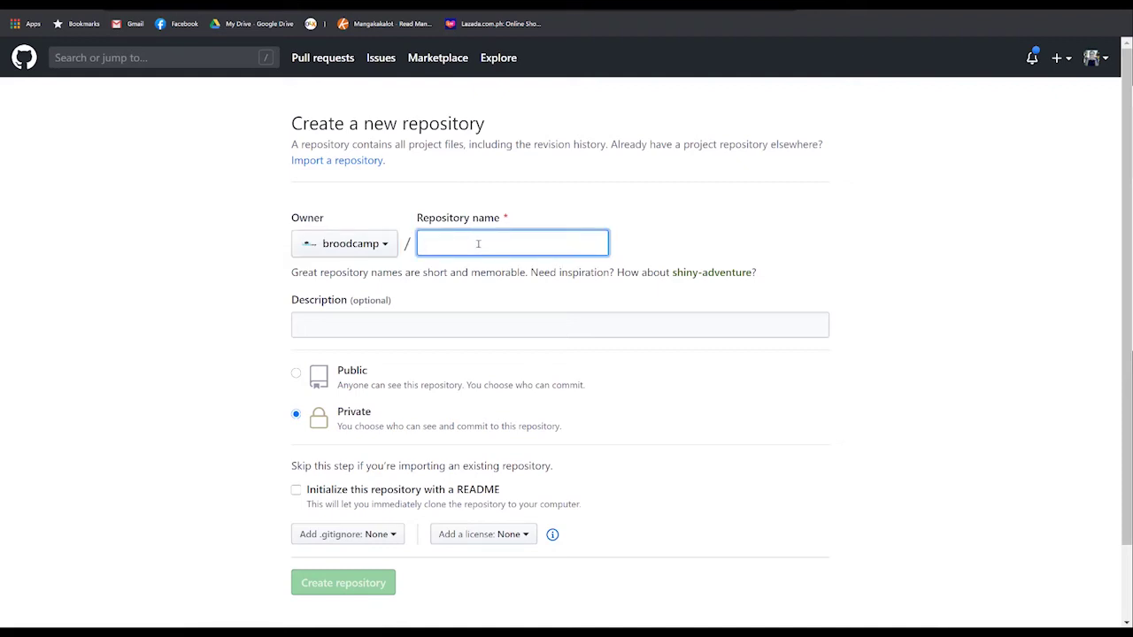
text(broodcamp)
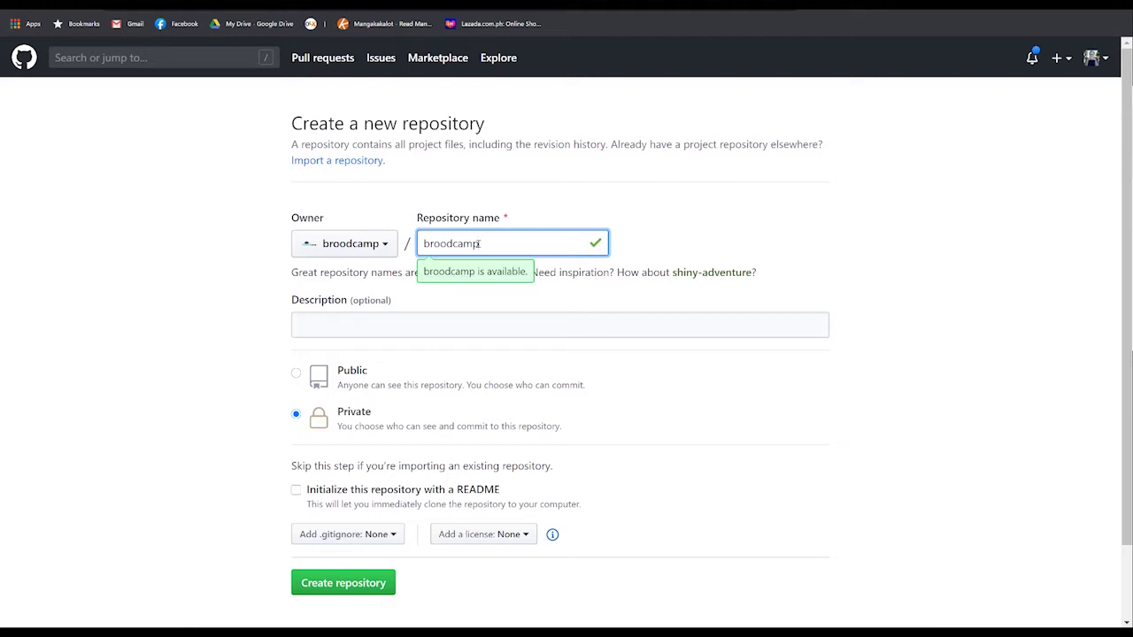
text(.github.io)
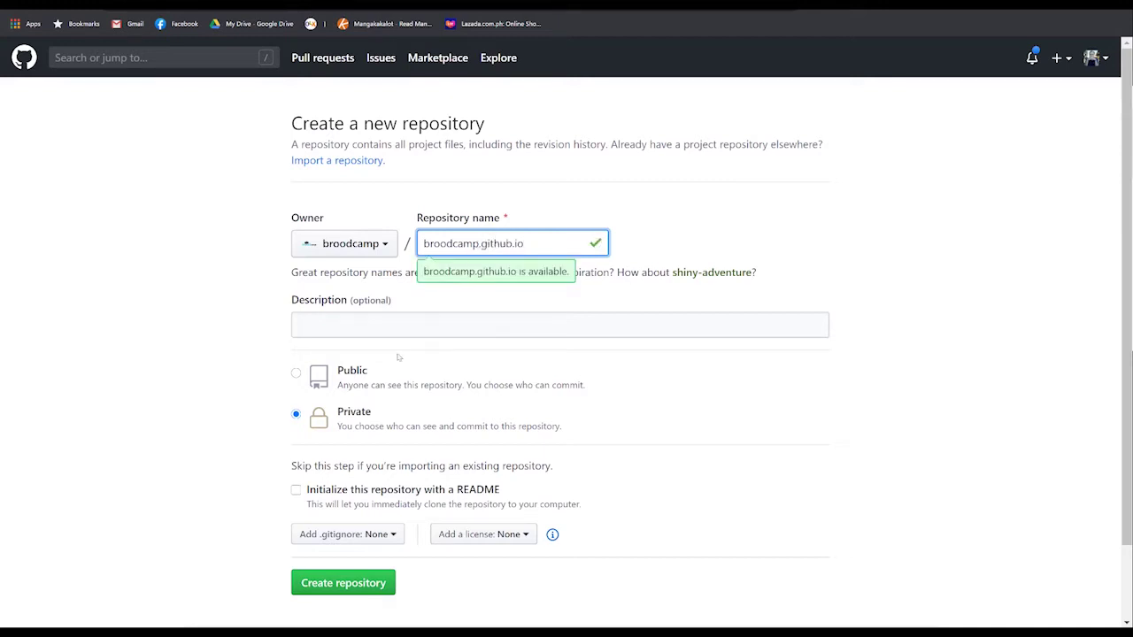
click(297, 373)
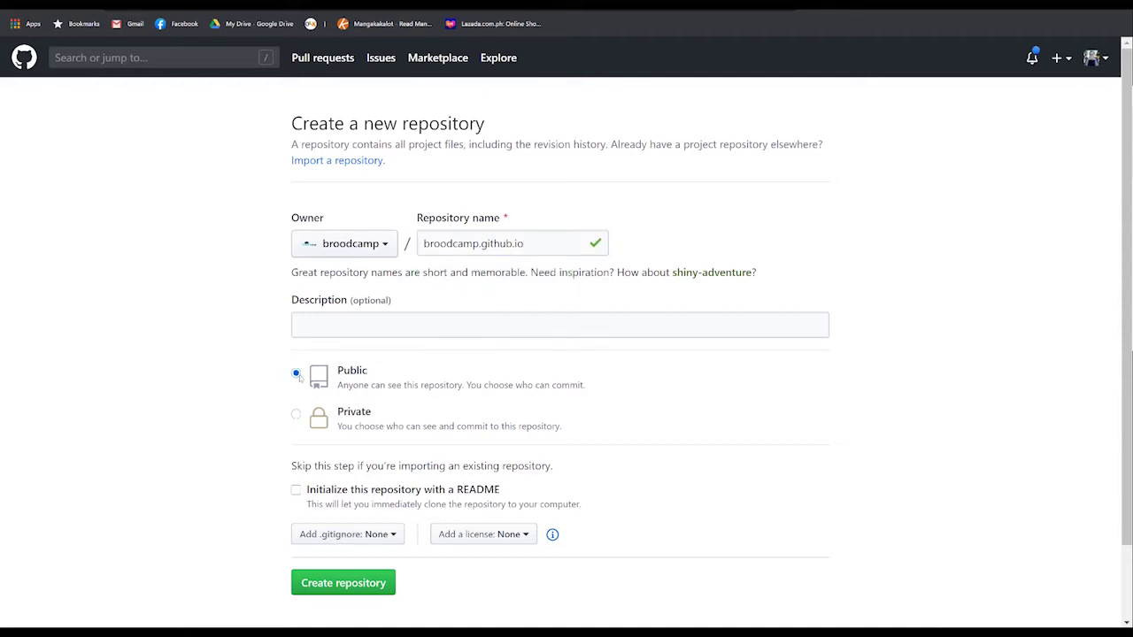
scroll(301, 387, down, 2)
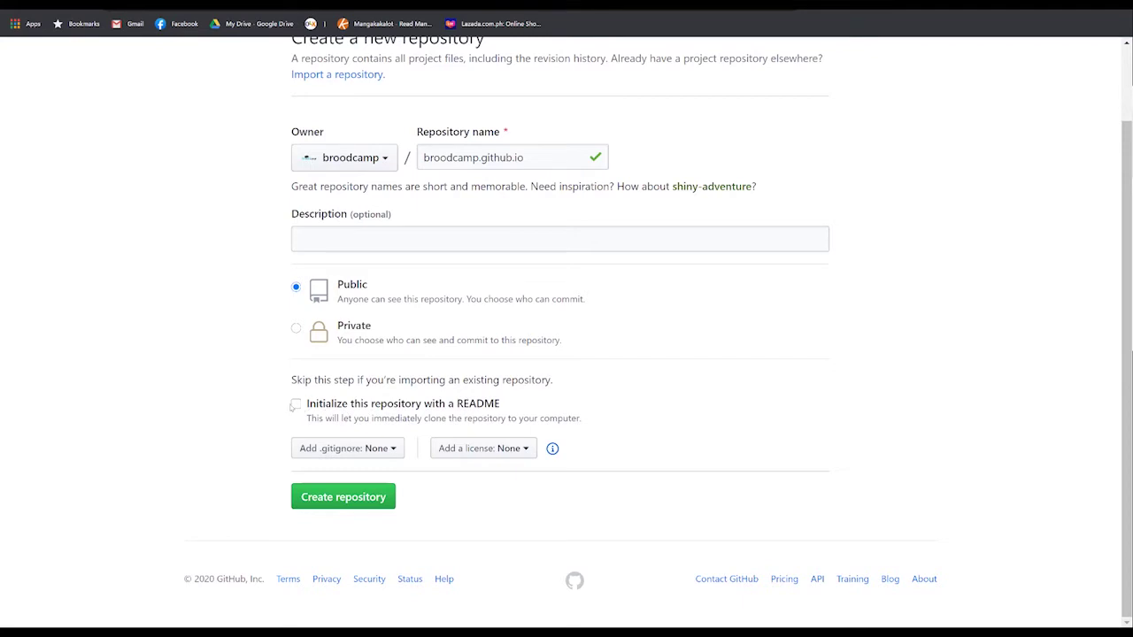
click(295, 405)
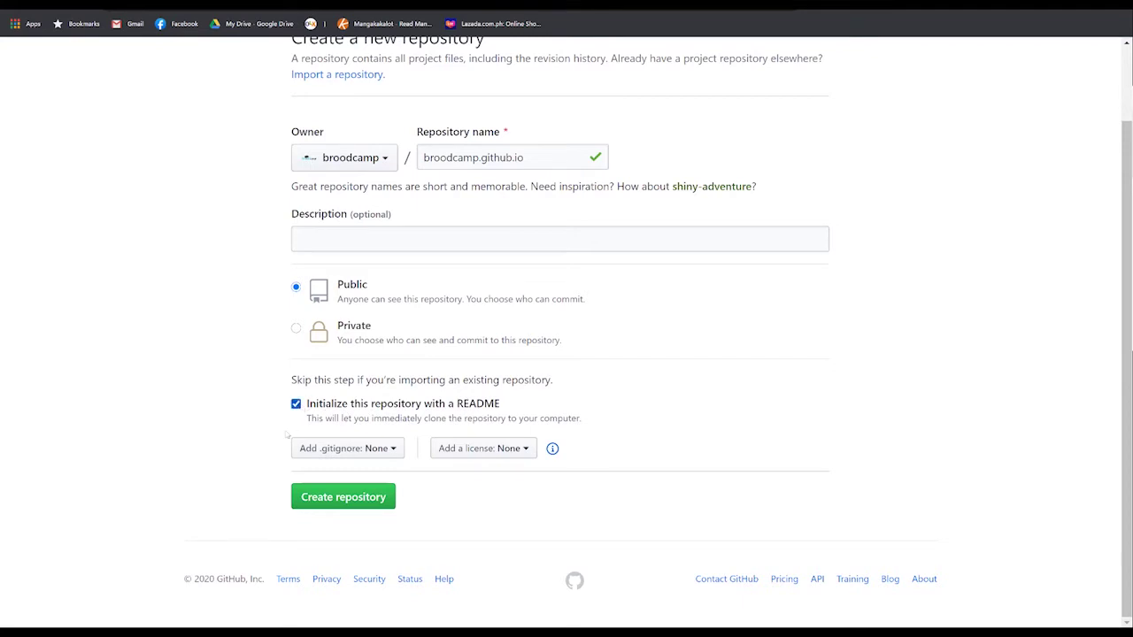
click(329, 498)
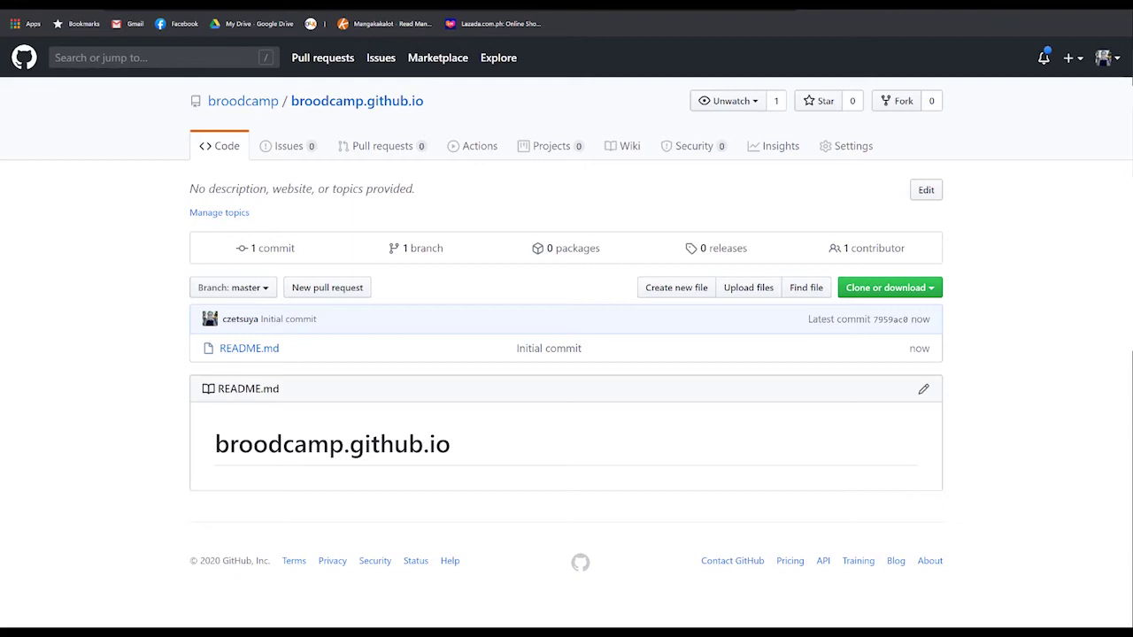
Copy the SSH clone address of the broodcamp.github.io repository
click(2, 270)
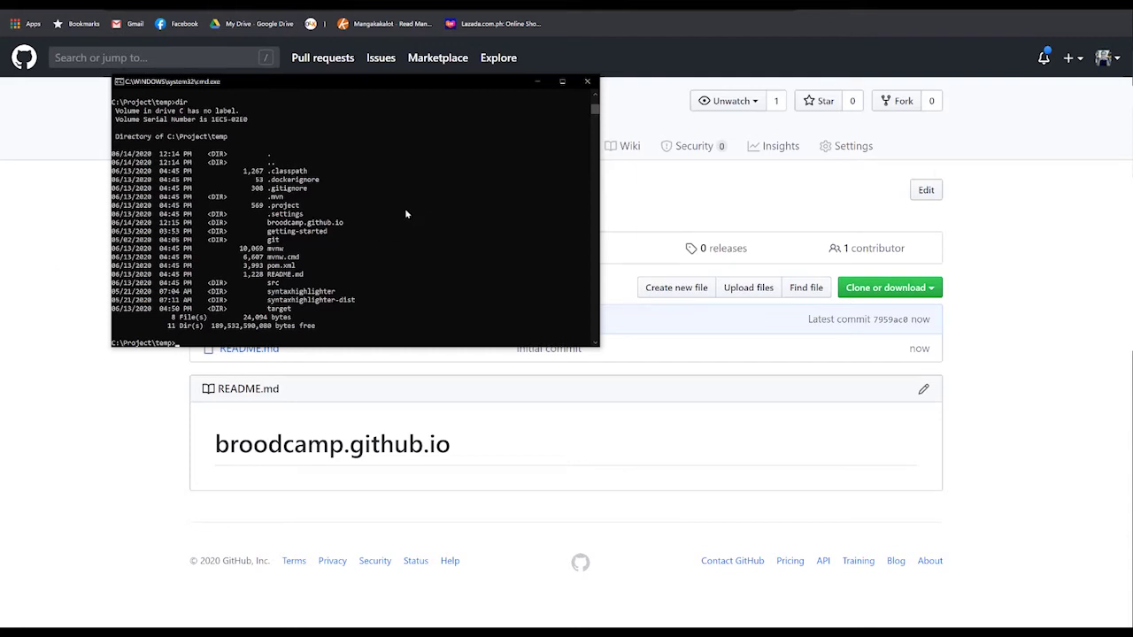
click(365, 232)
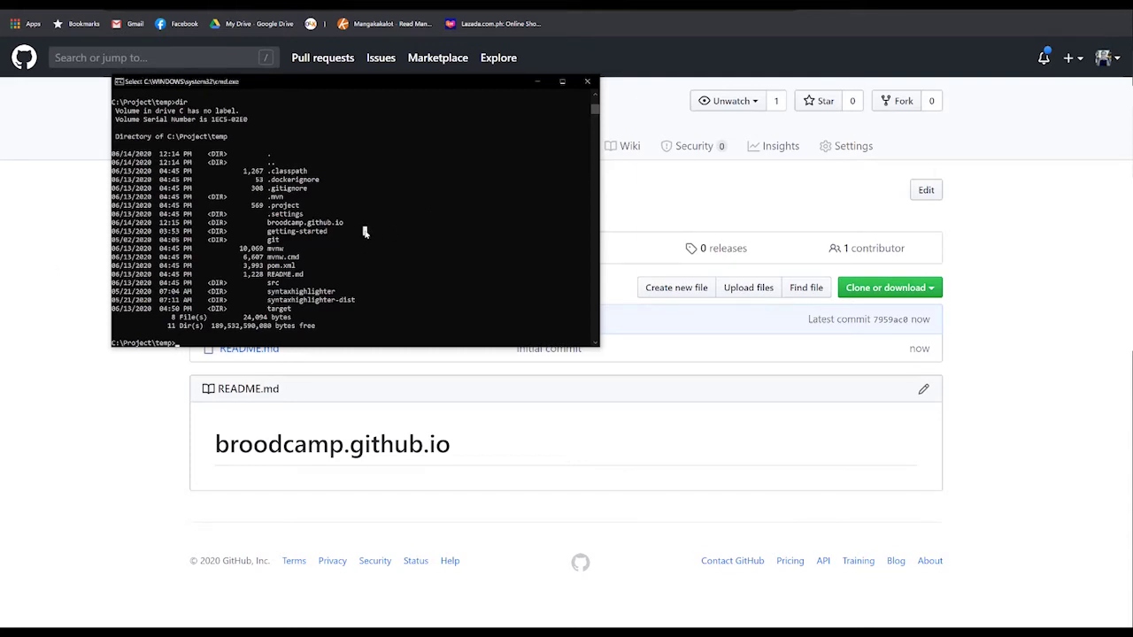
click(1037, 342)
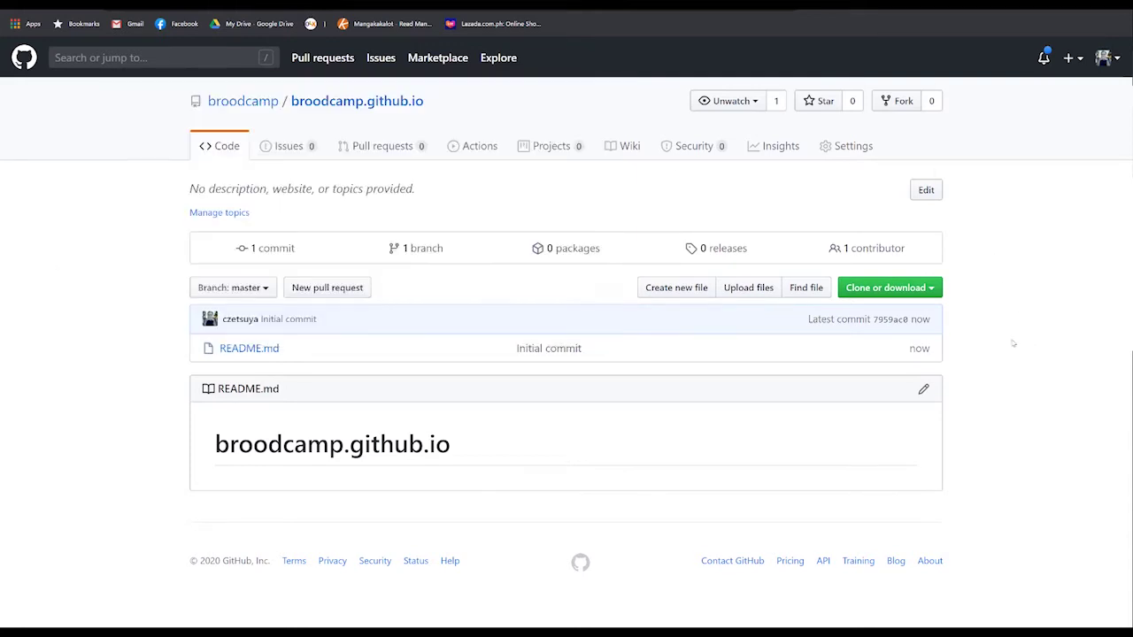
click(908, 287)
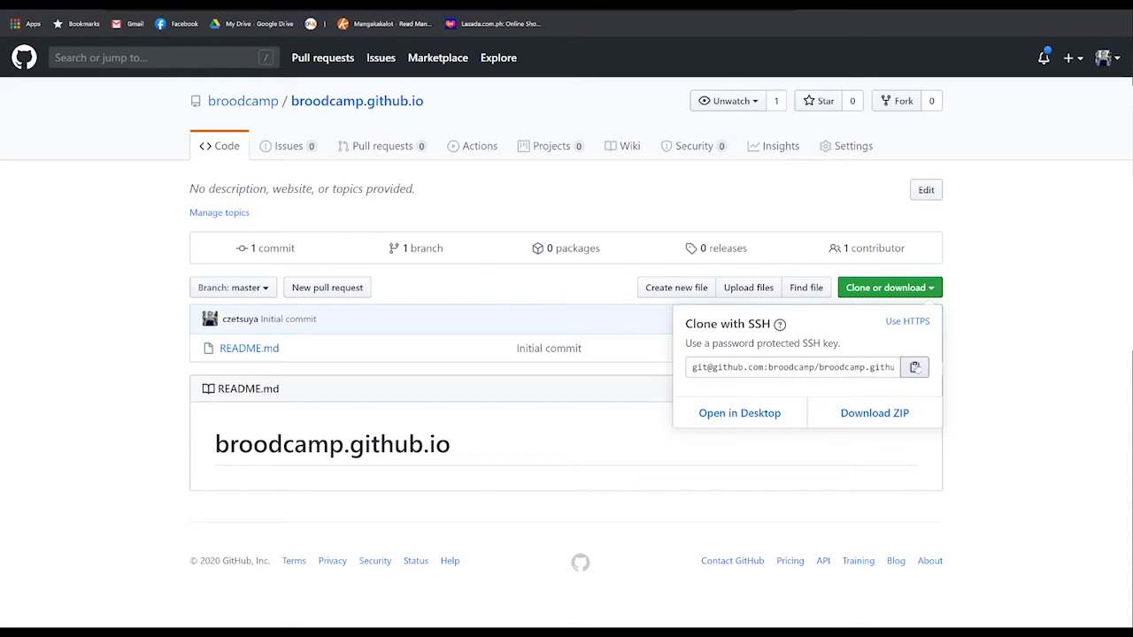
In Command Prompt, git clone the repository from the copied SSH address into C:\Project\temp, entering the SSH key passphrase
key(alt+Tab)
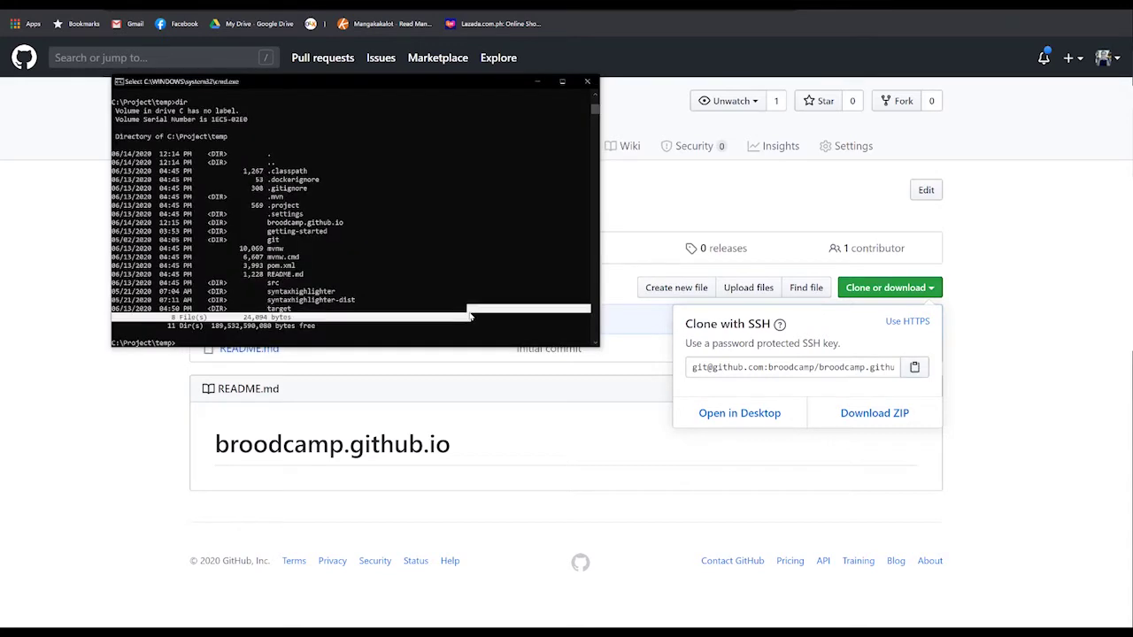
text(git clone)
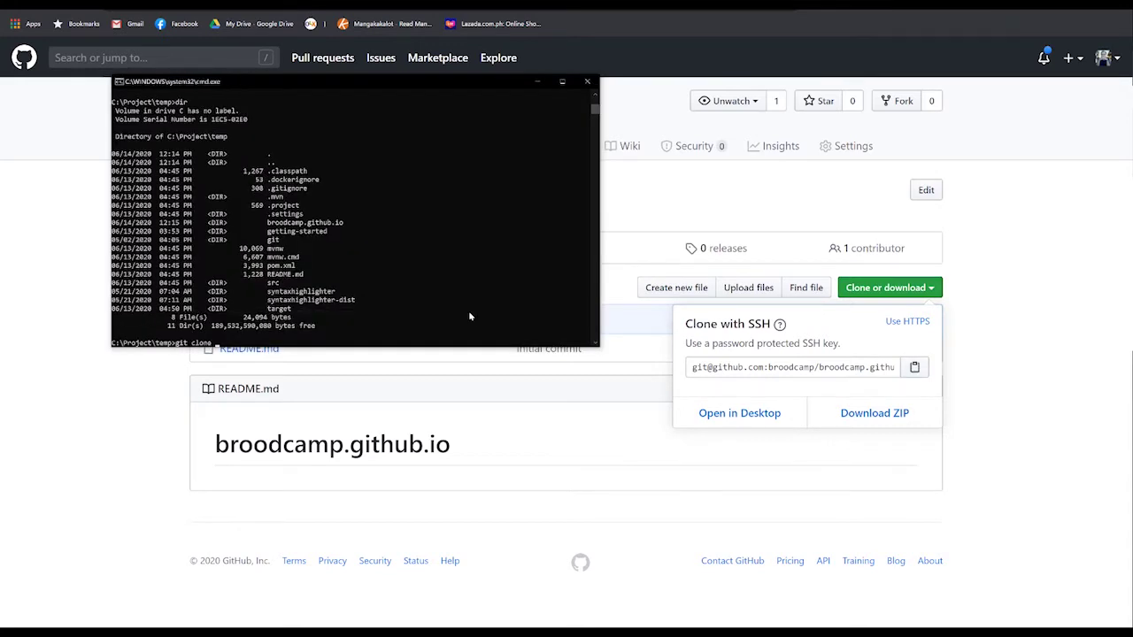
key(ctrl+v)
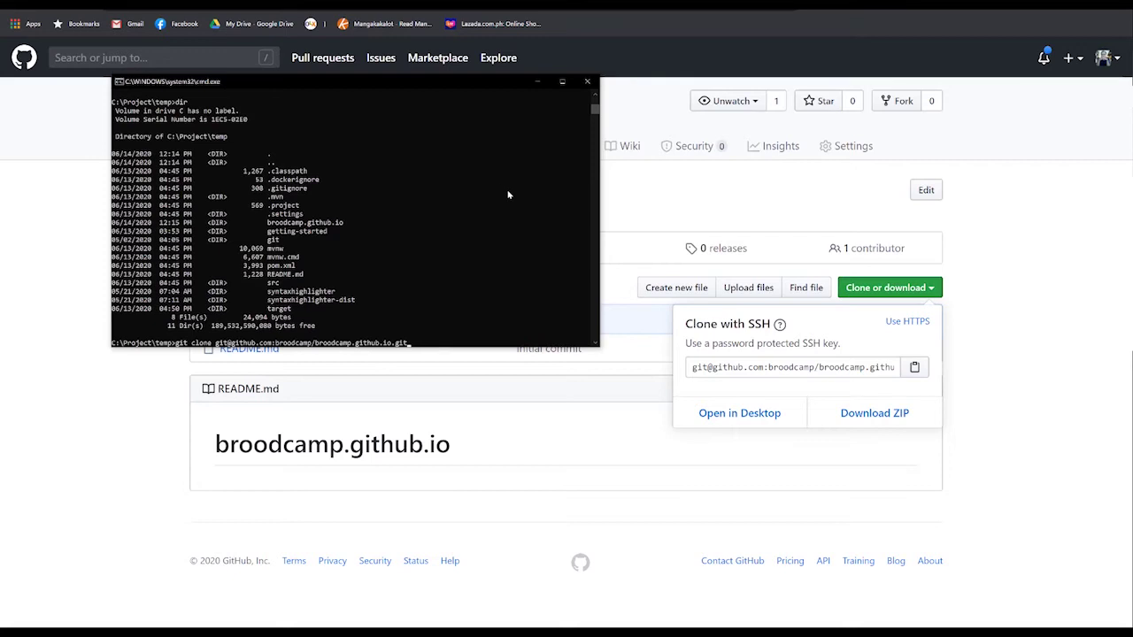
key(Return)
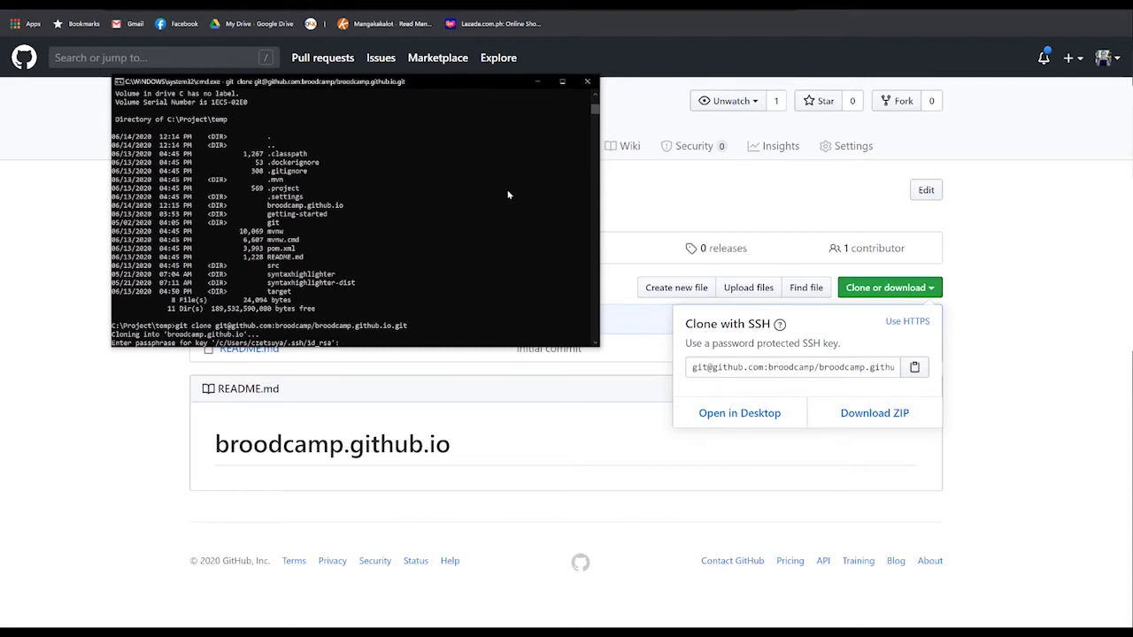
key(Return)
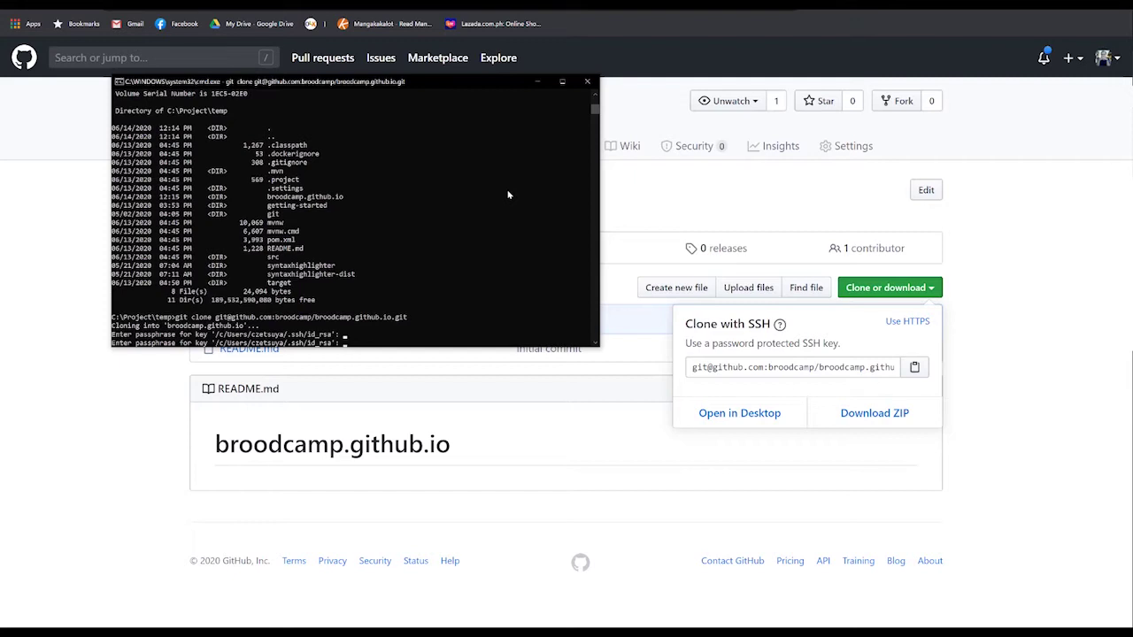
key(Return)
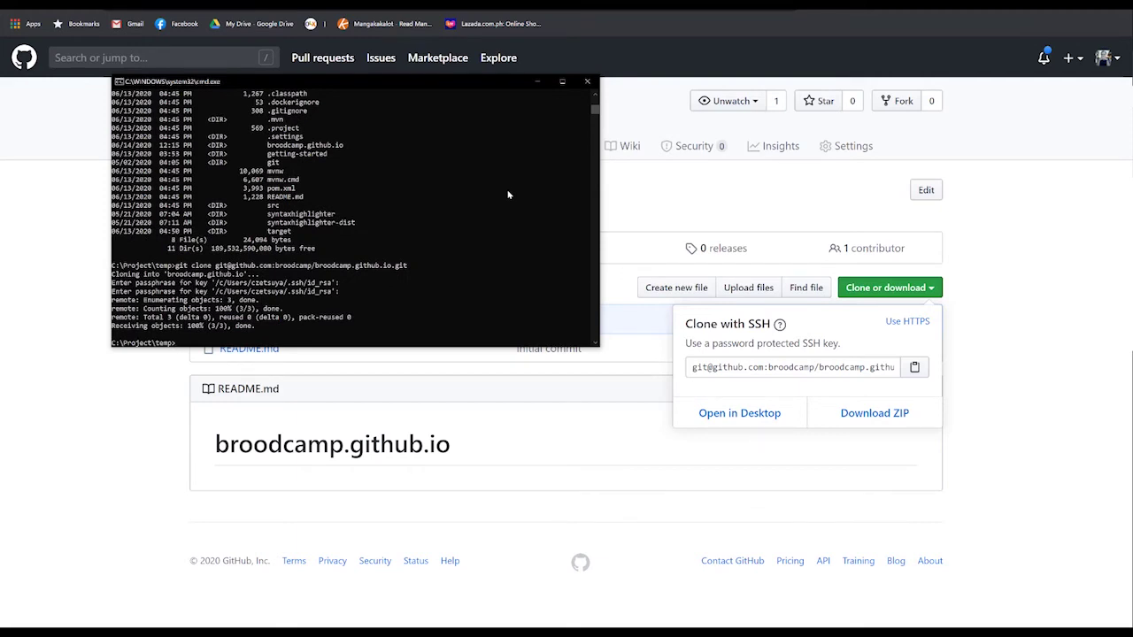
Change the working directory to the cloned broodcamp.github.io folder
text(cd broodcamp.github.io)
key(Return)
click(488, 205)
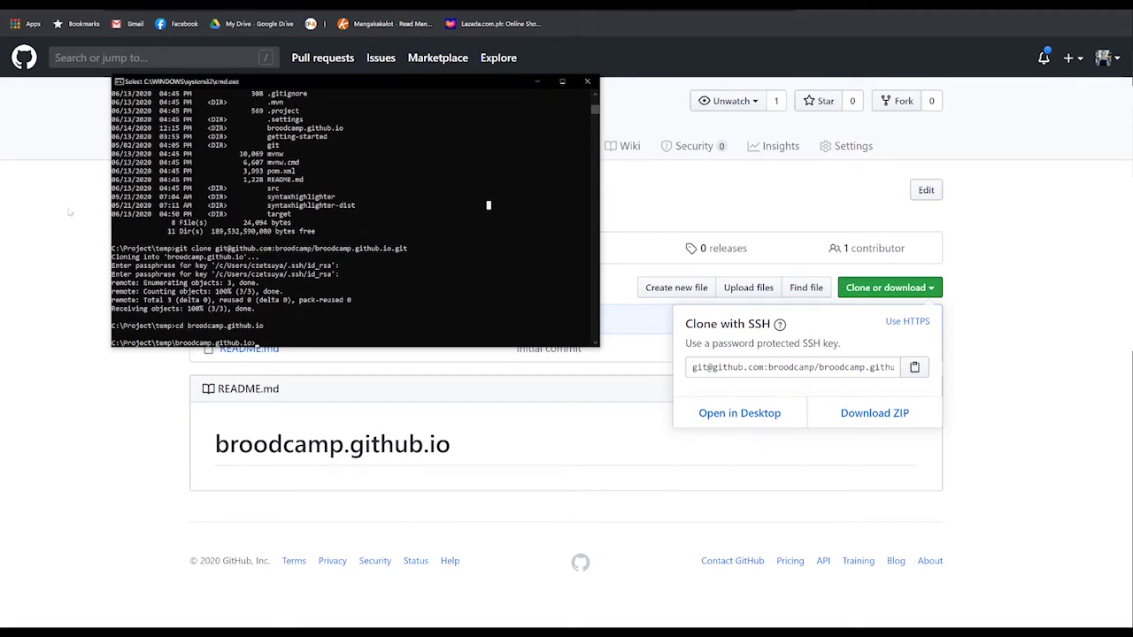
In File Explorer, copy all files and folders from comingsoon_07 into the cloned broodcamp.github.io folder in C:\Project\temp
mouse_move(1, 146)
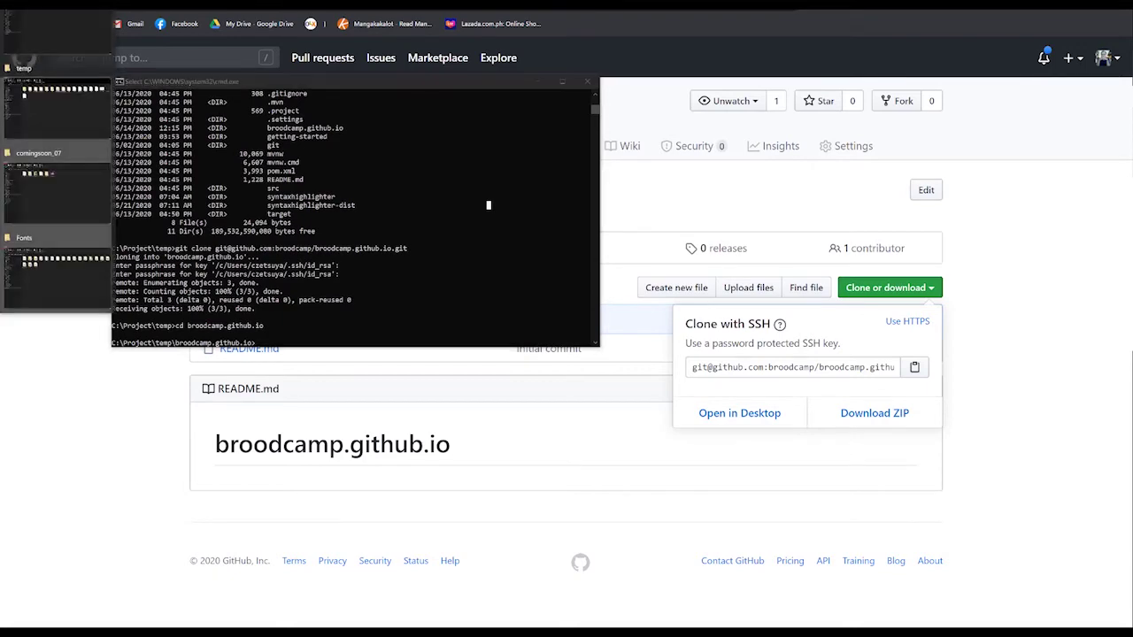
click(62, 115)
double_click(334, 102)
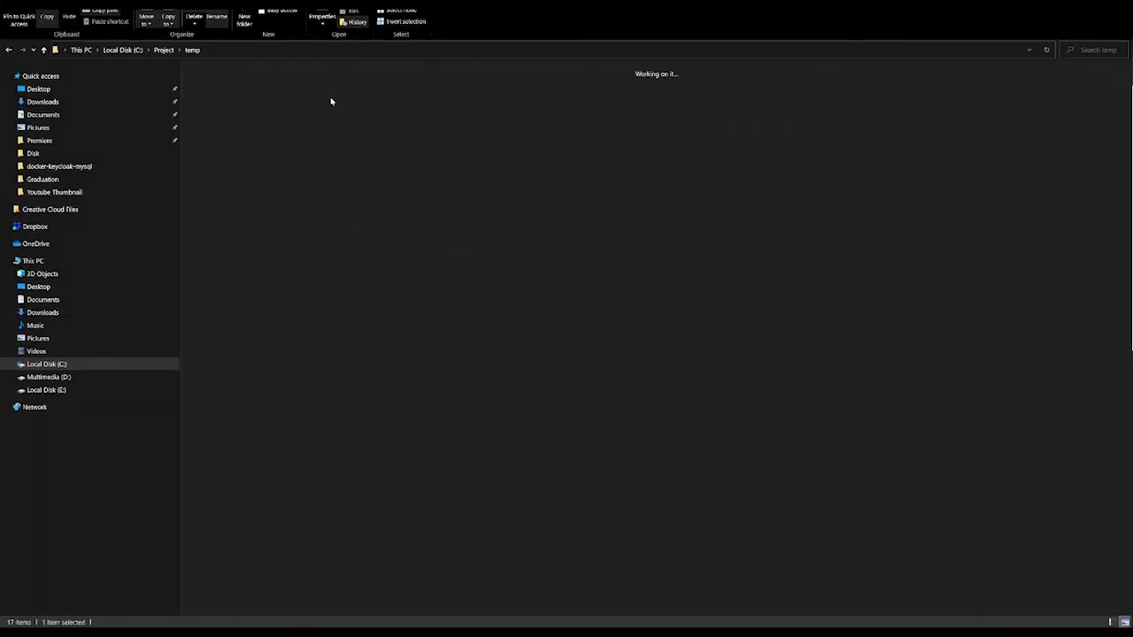
mouse_move(2, 177)
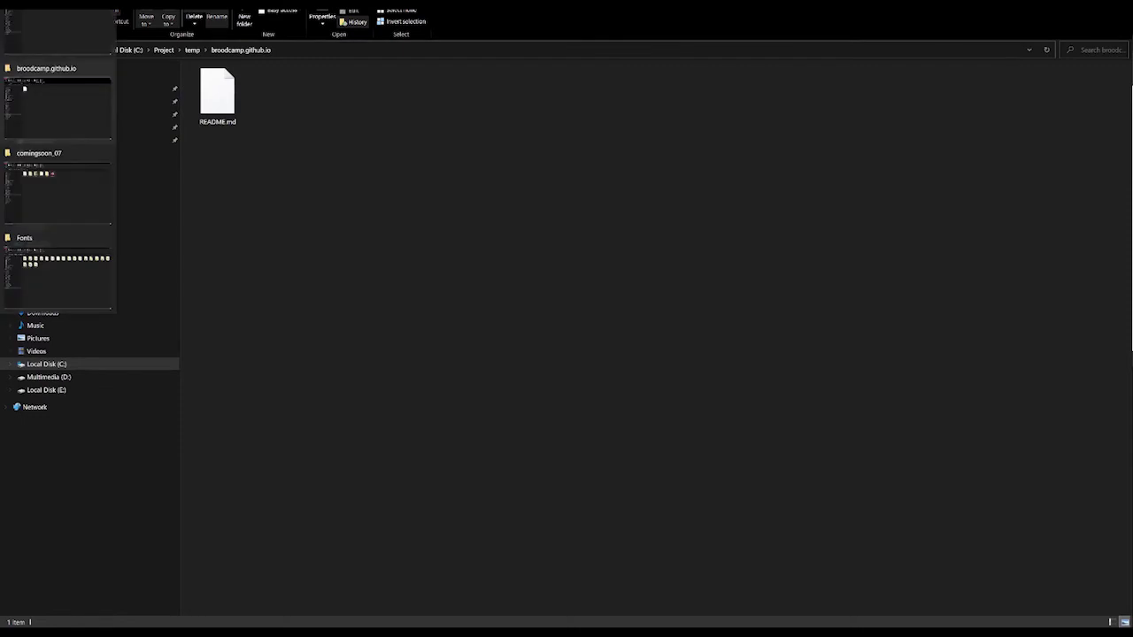
click(45, 191)
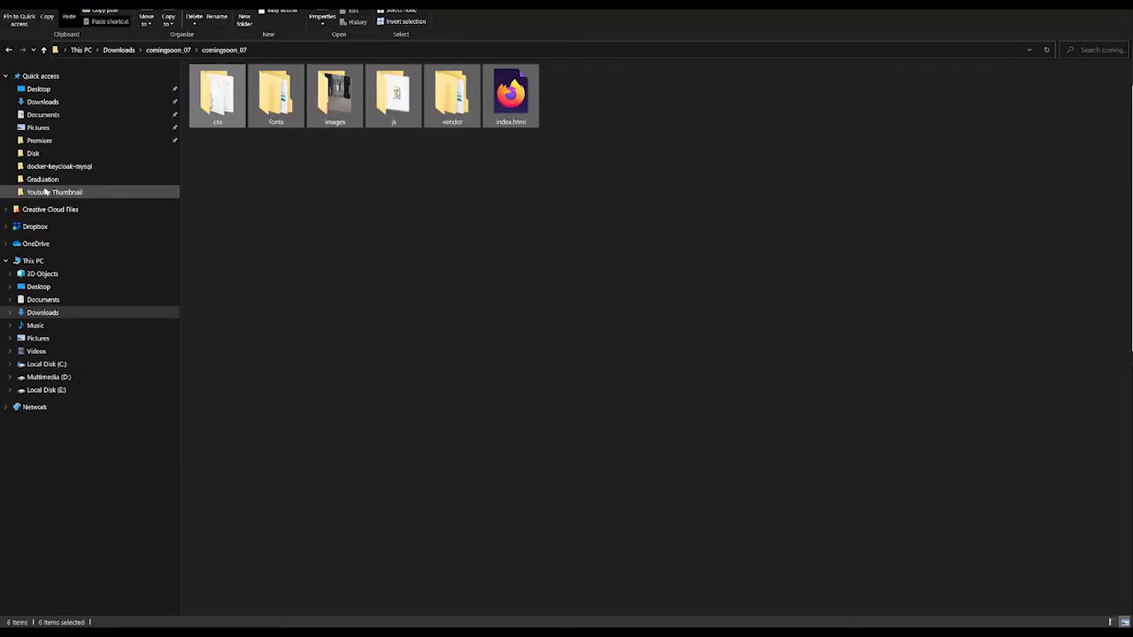
click(394, 309)
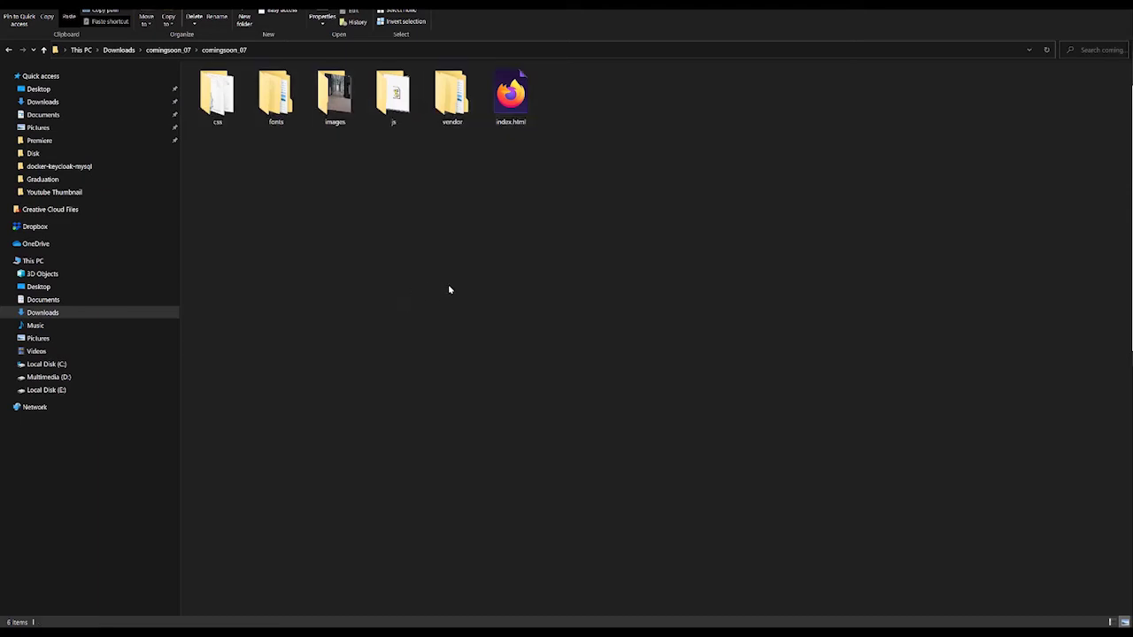
key(ctrl+a)
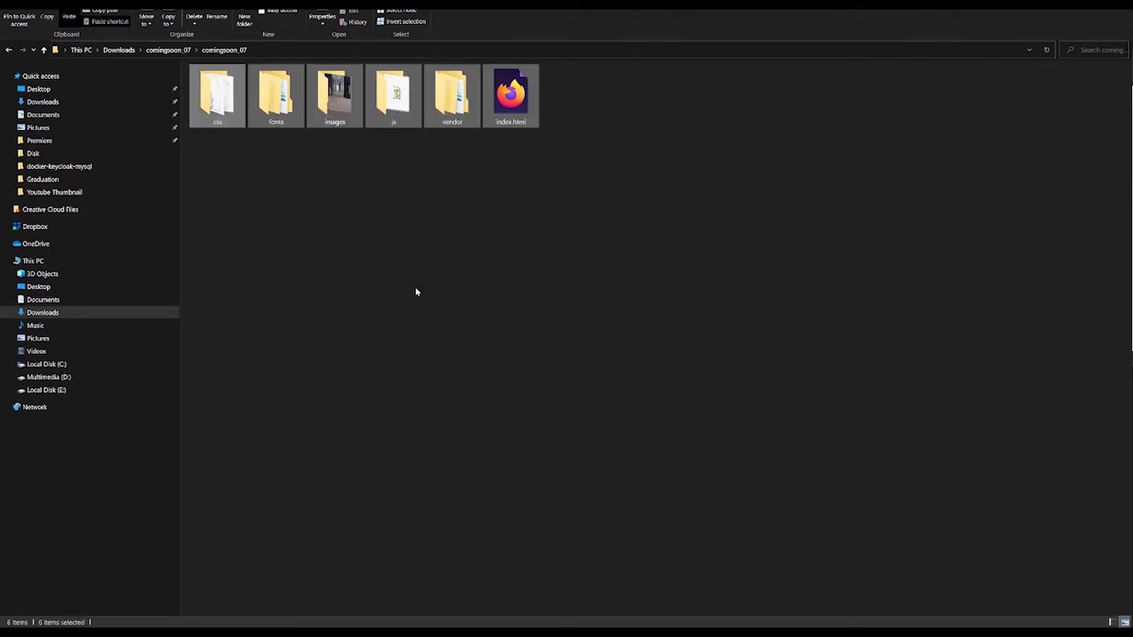
click(64, 109)
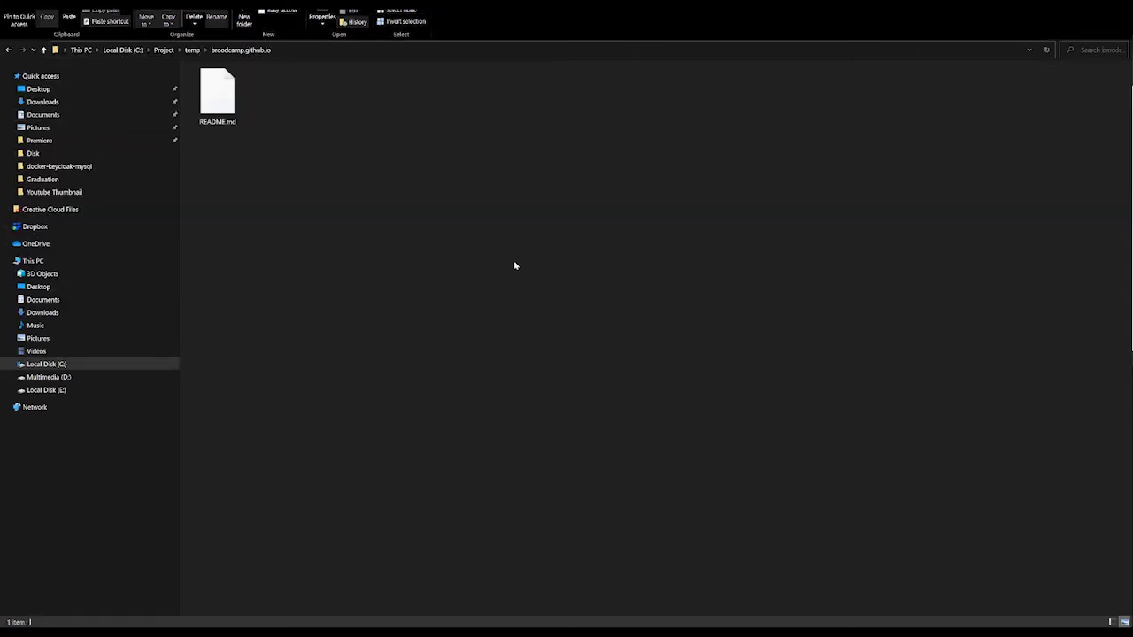
key(ctrl+v)
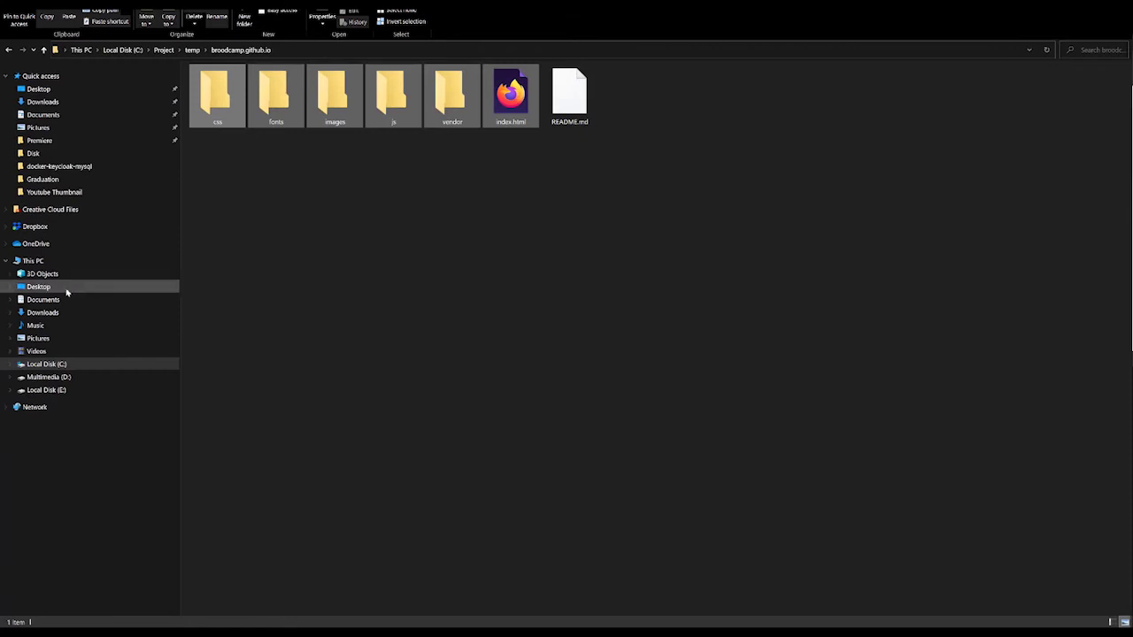
Switch back to Command Prompt and stage all the new files with git add
key(alt+Tab)
click(361, 277)
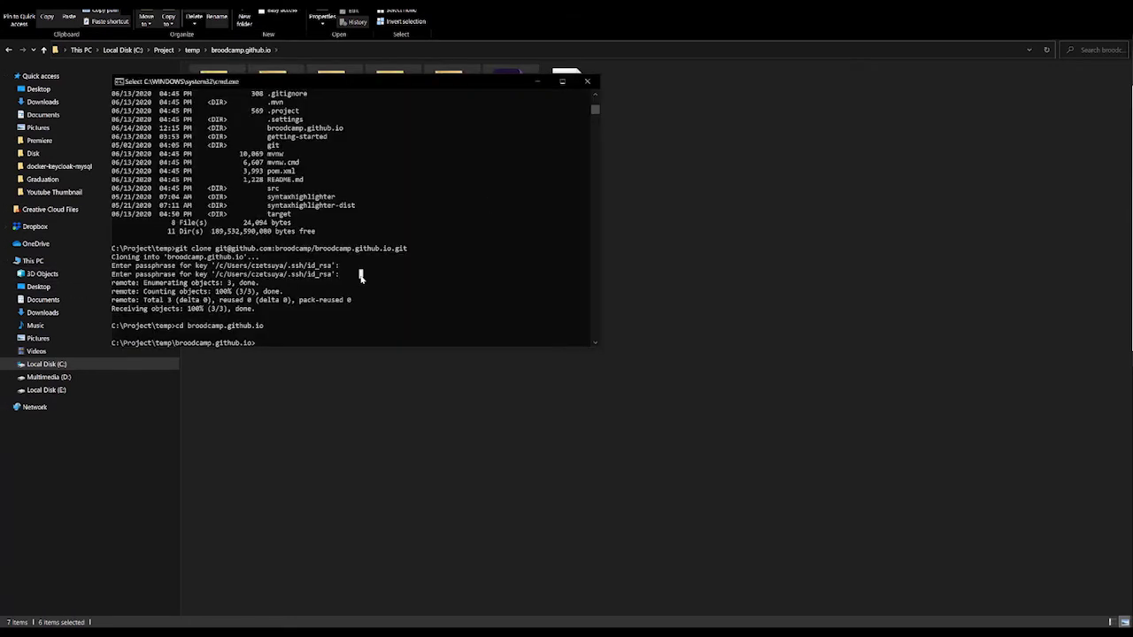
text(git add .)
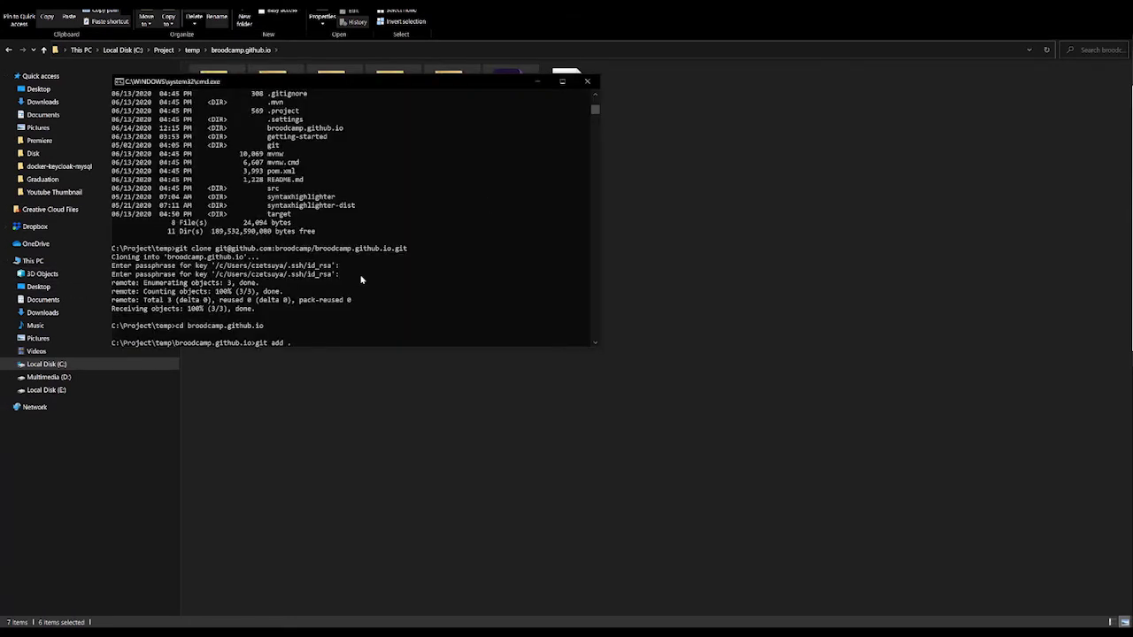
key(Return)
Commit the staged files with the message "Add coming soon pages"
text(git)
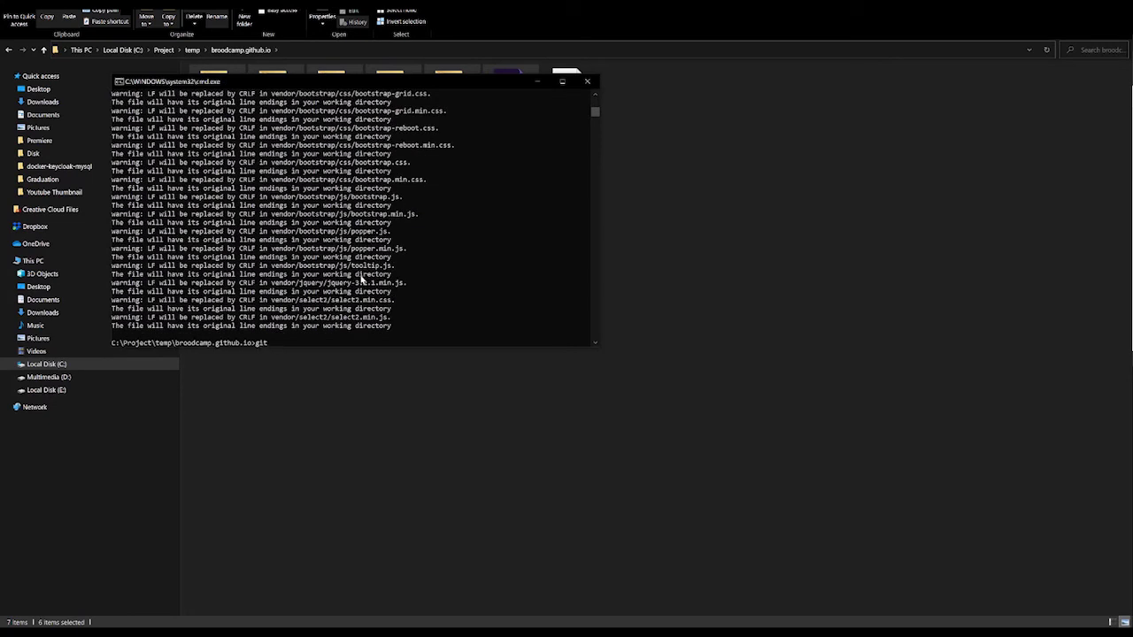
text( commit -m )
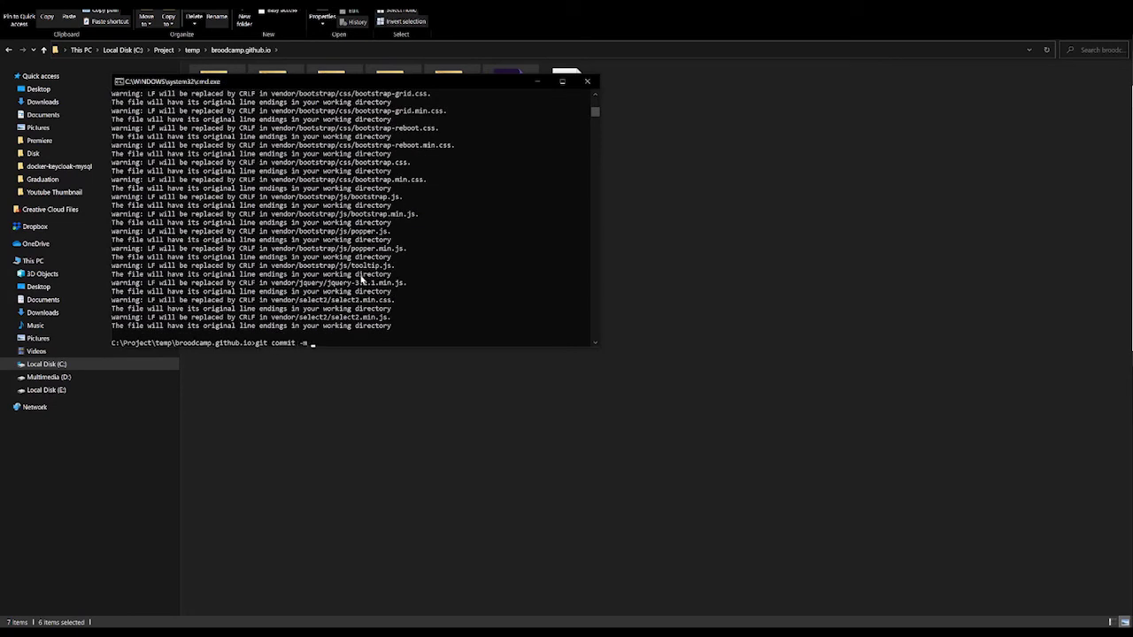
text("Add coming soon pages")
key(Return)
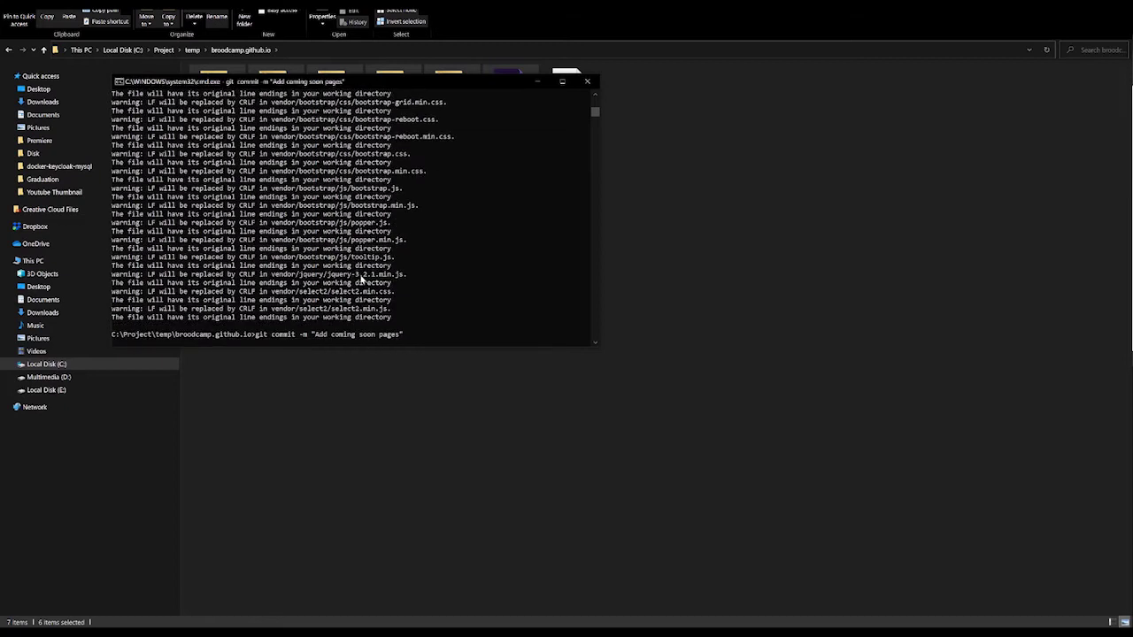
Push the commit with git push and reload the repository page in the browser
text(git push)
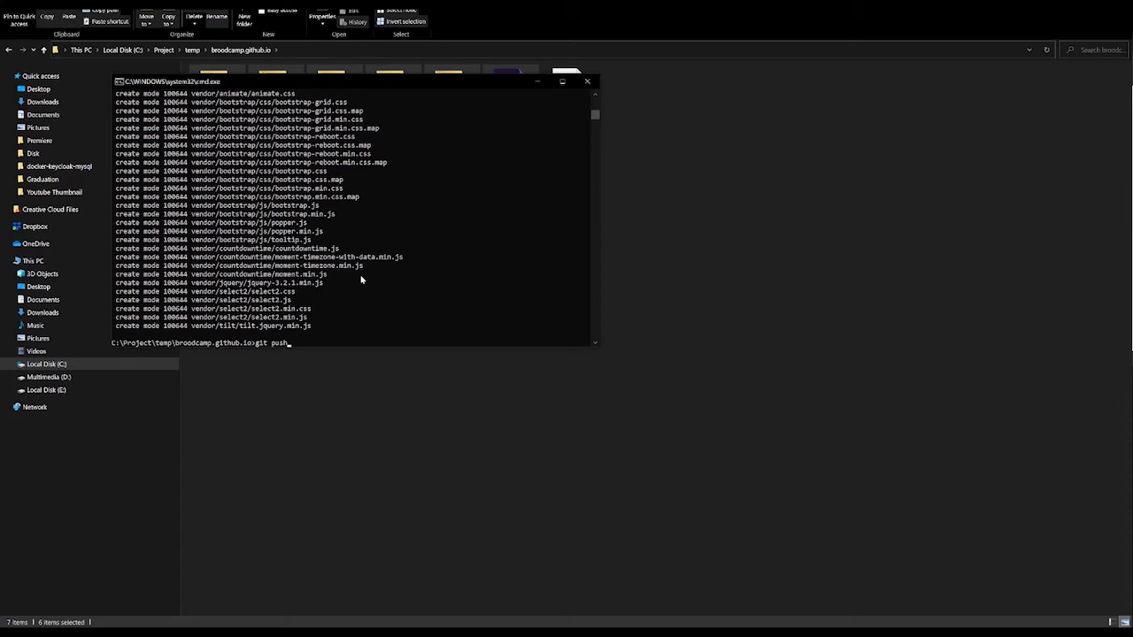
key(Return)
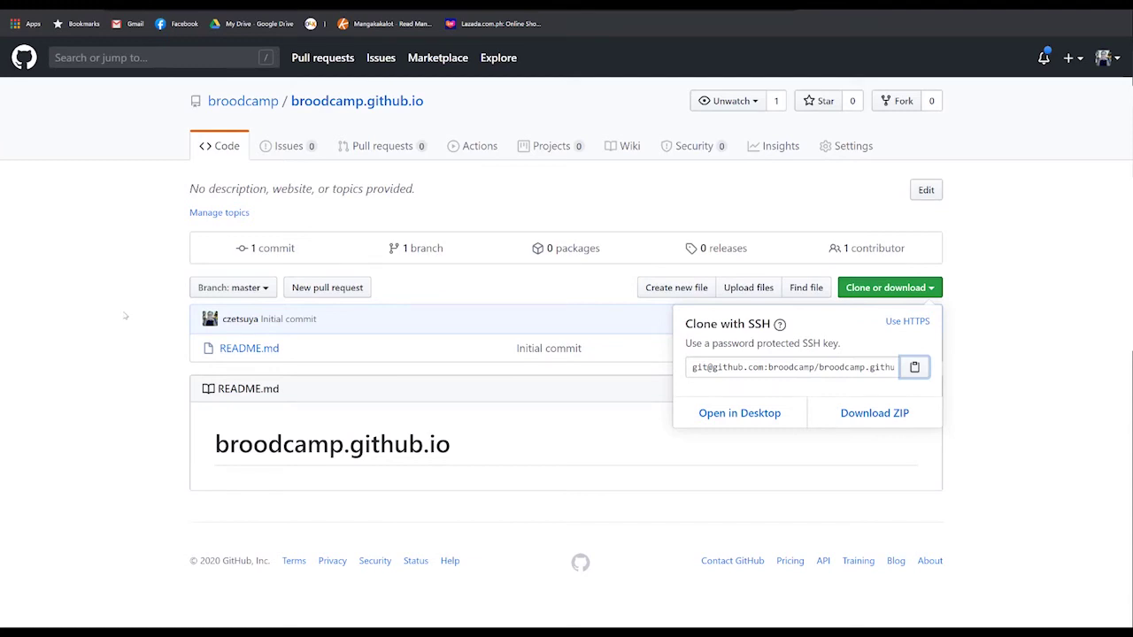
key(F5)
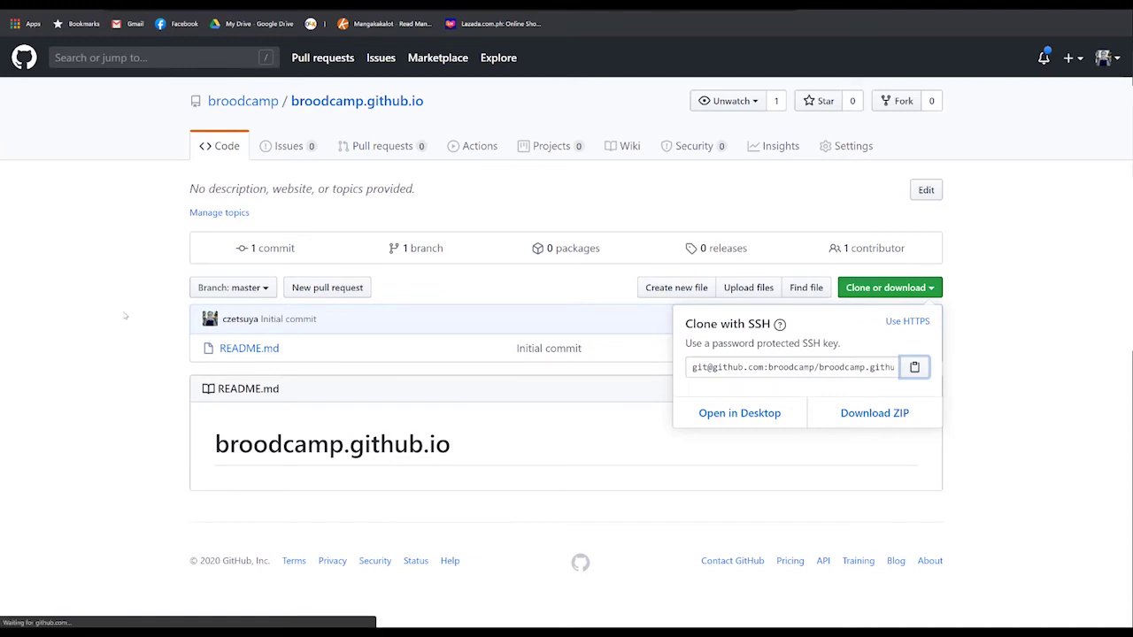
Review the pushed files on the repository page and open the repository settings at the GitHub Pages section
scroll(270, 375, down, 1)
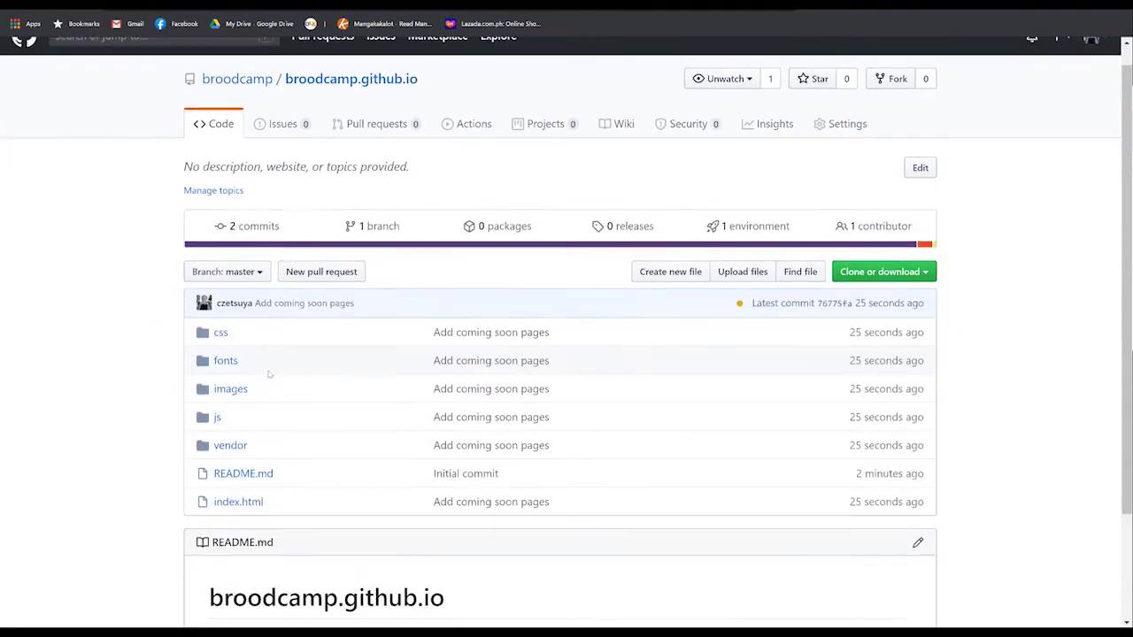
scroll(270, 375, down, 2)
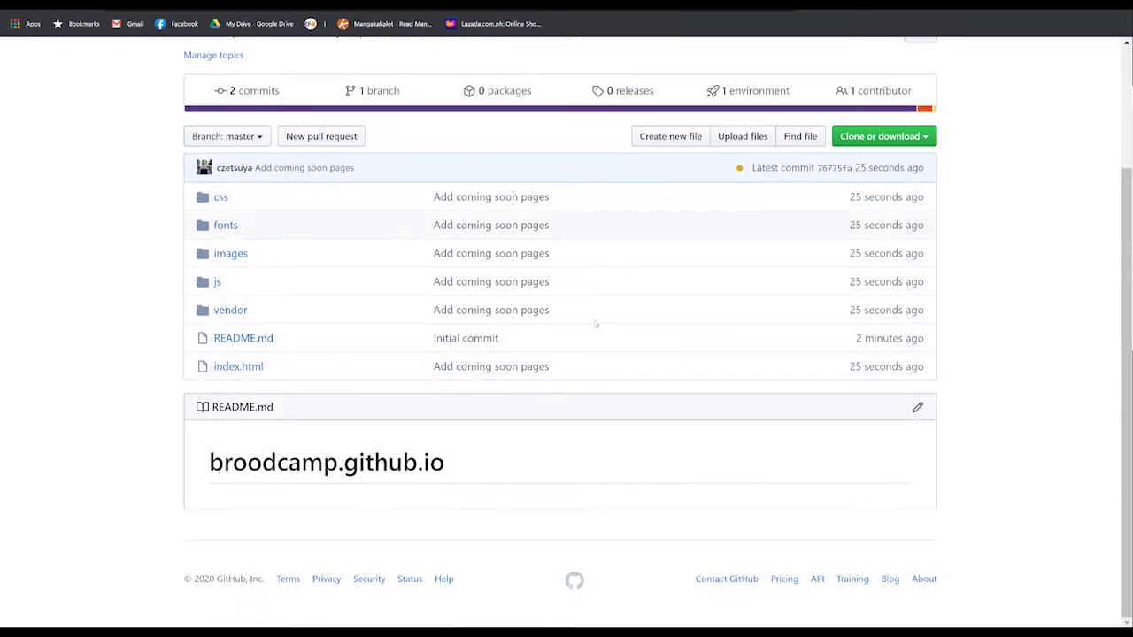
scroll(828, 333, up, 2)
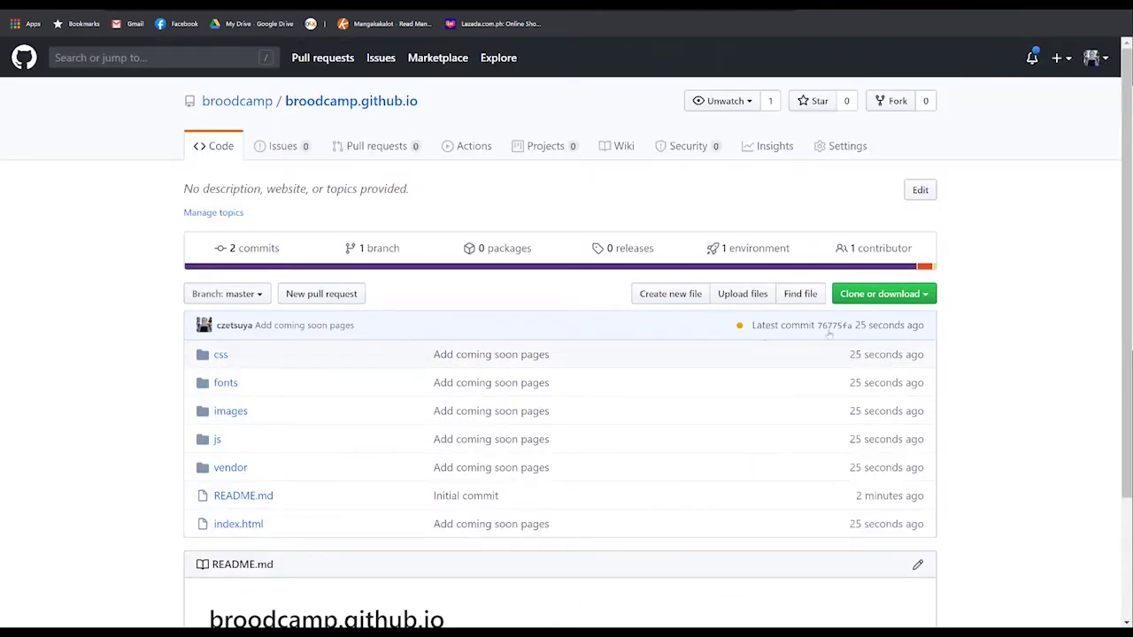
click(850, 148)
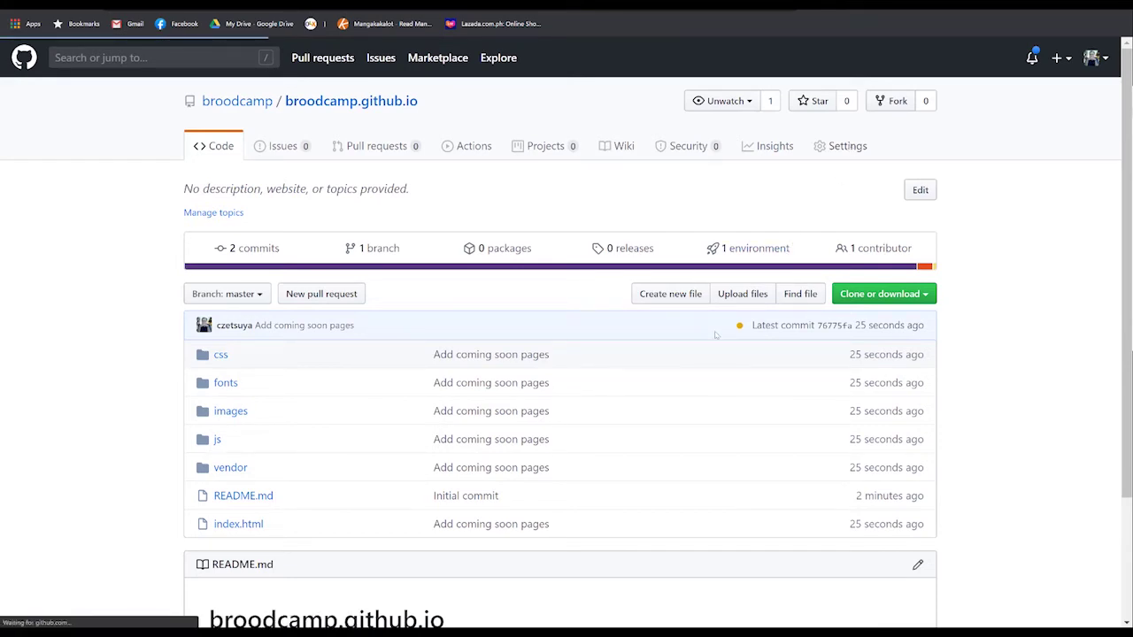
scroll(715, 335, down, 15)
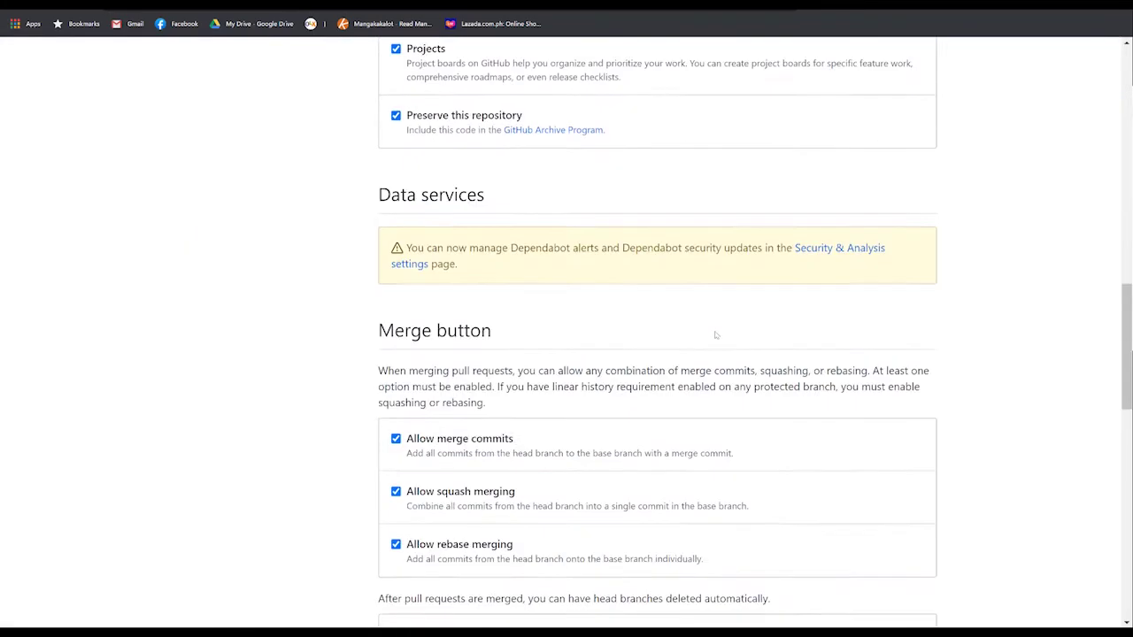
scroll(715, 335, down, 5)
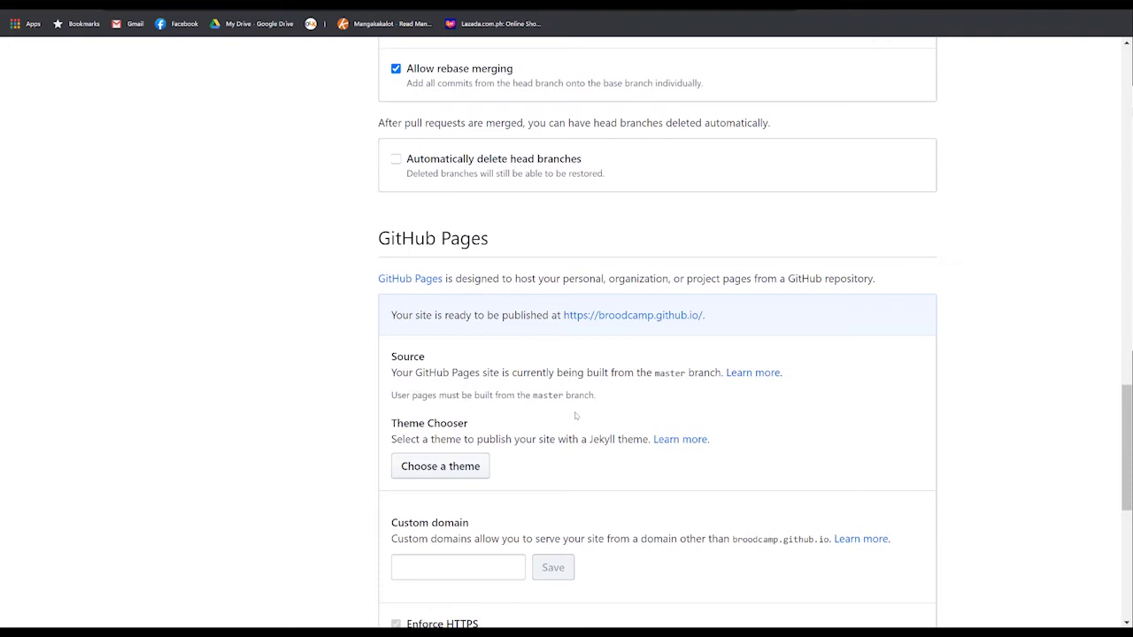
right_click(620, 316)
click(599, 221)
click(547, 4)
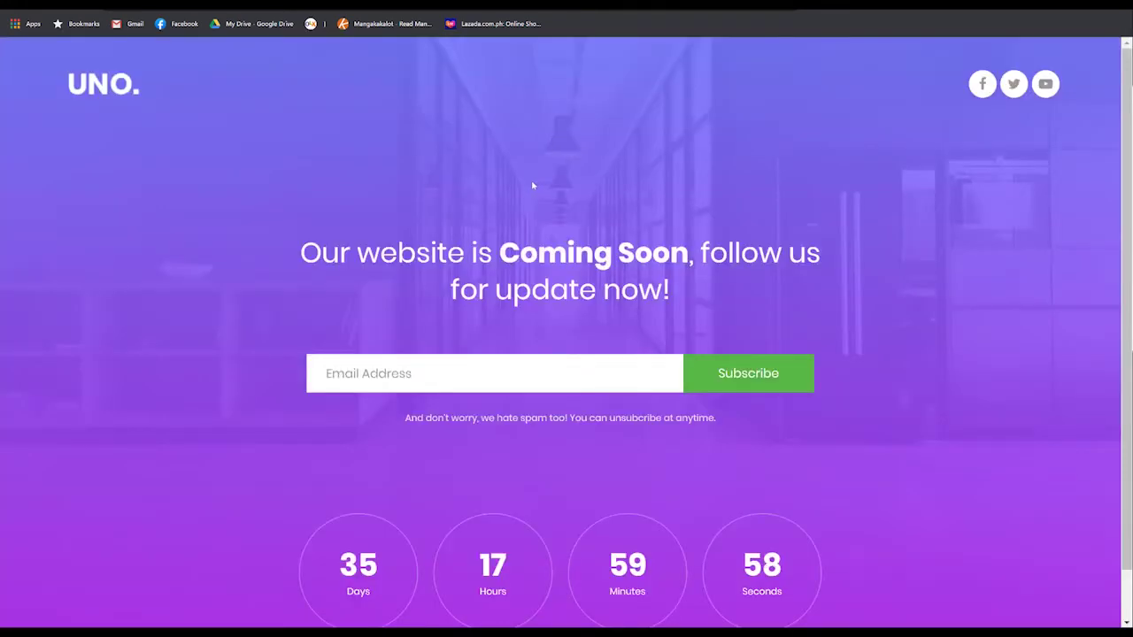
scroll(531, 179, down, 1)
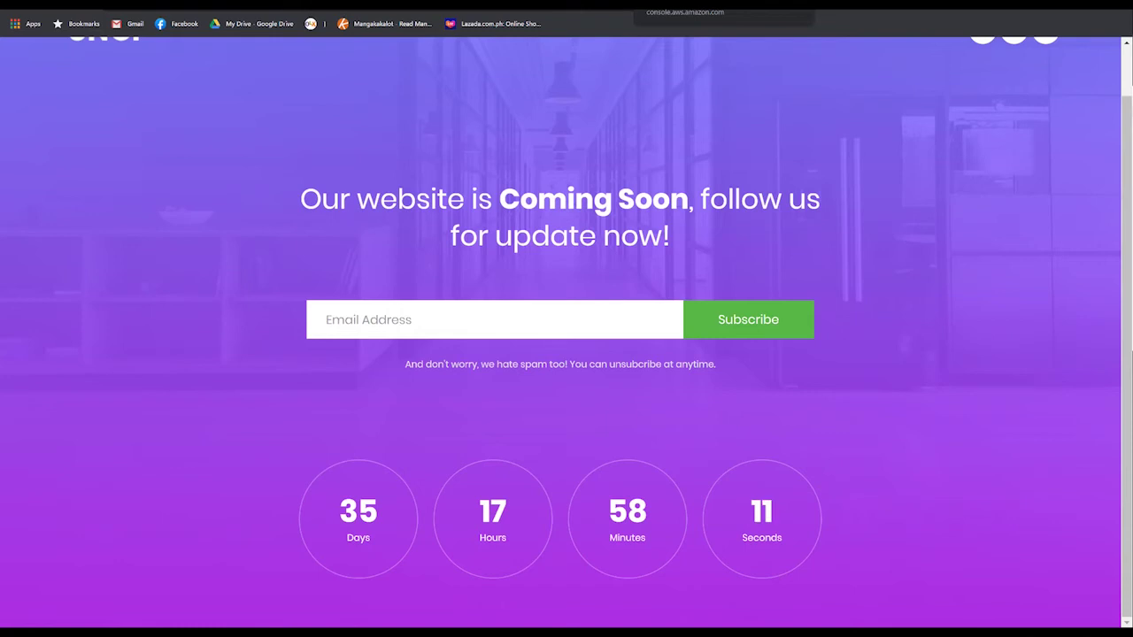
Switch to the AWS Route 53 console and create an A record for broodcamp.com with 185.199.108.153, 185.199.109.153, 185.199.110.153 and 185.199.111.153
click(685, 2)
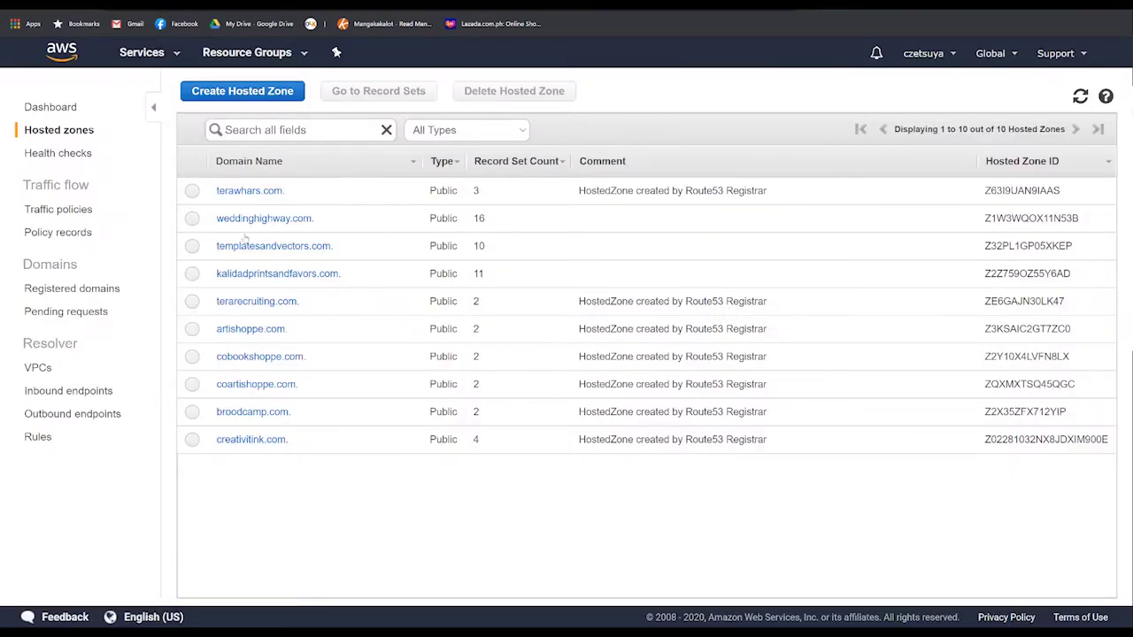
click(240, 414)
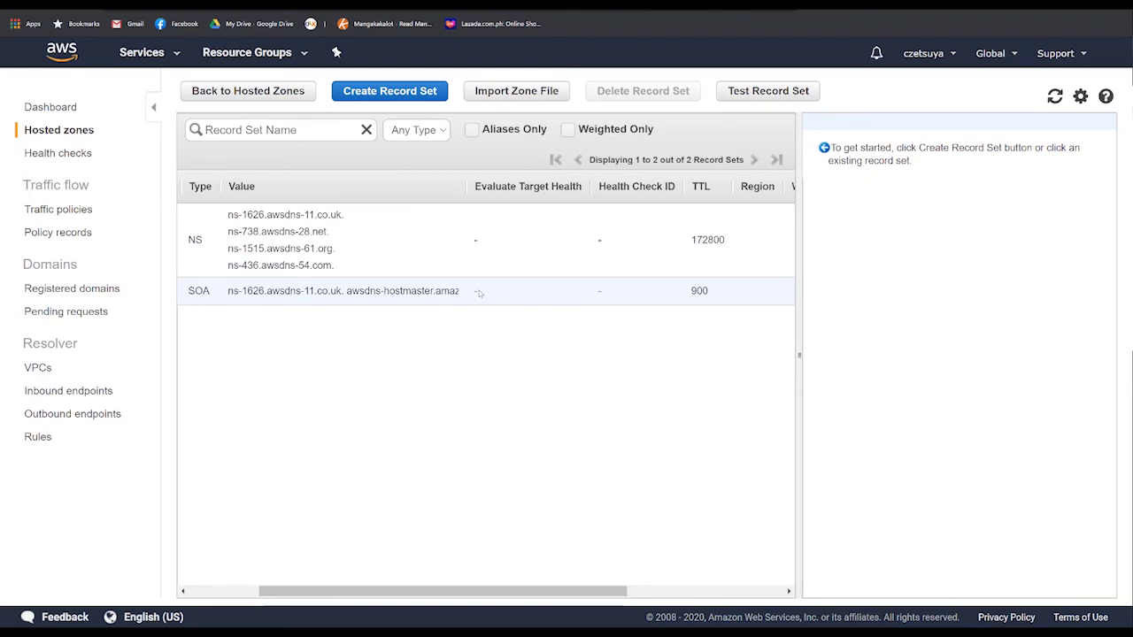
click(400, 94)
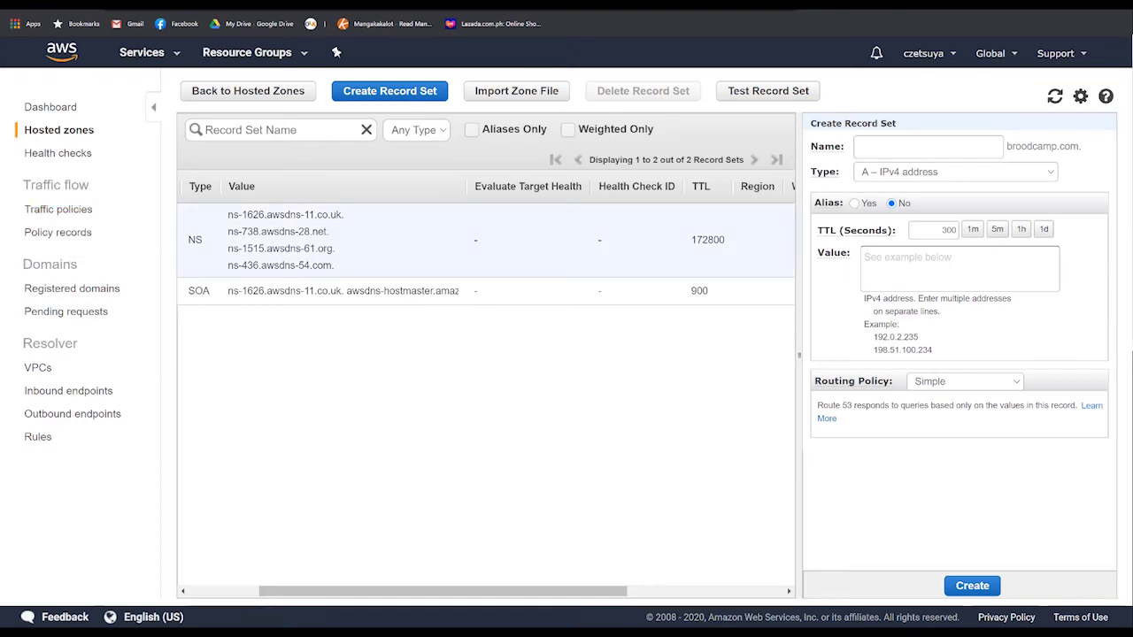
click(909, 261)
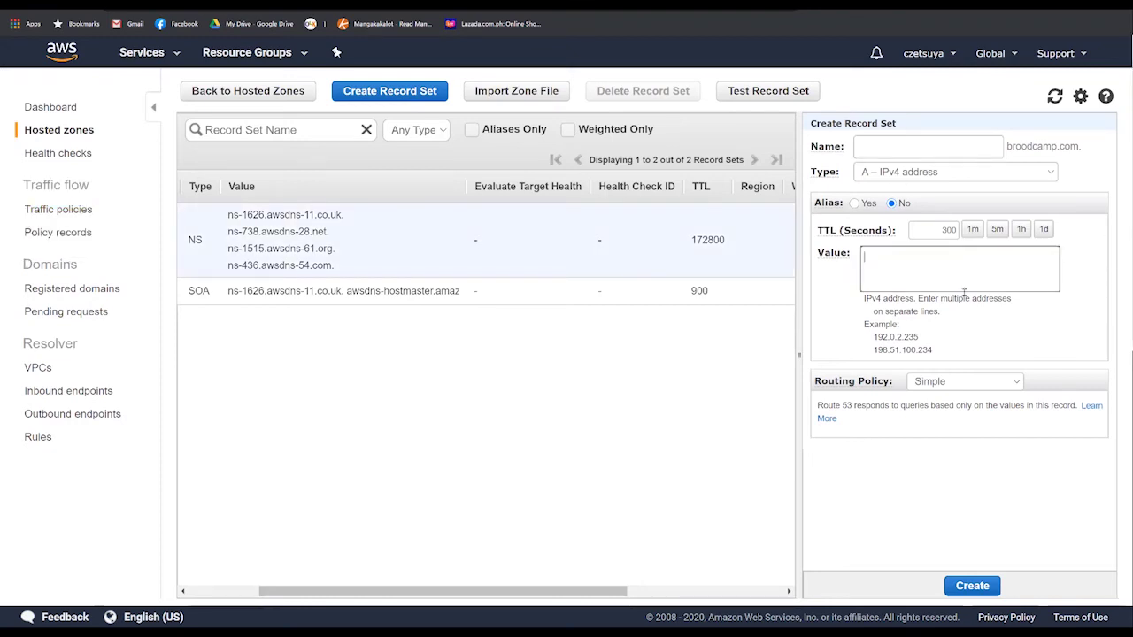
text(185.199.108.153 185.199.109.153 185.199.110.153 185.199.111.153)
scroll(1055, 272, up, 2)
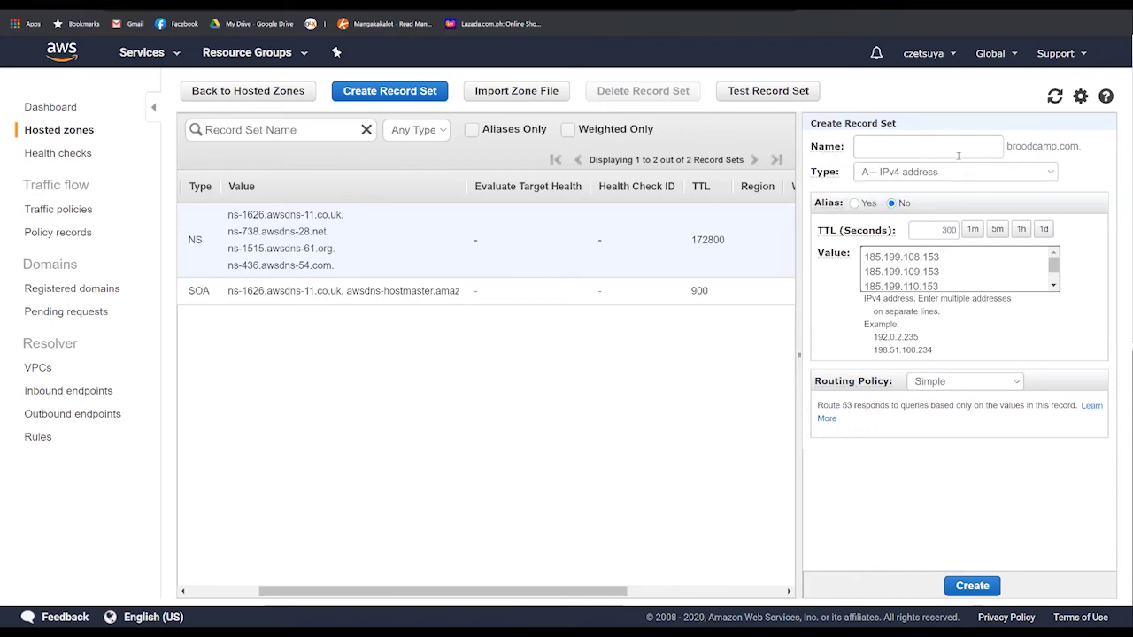
click(971, 585)
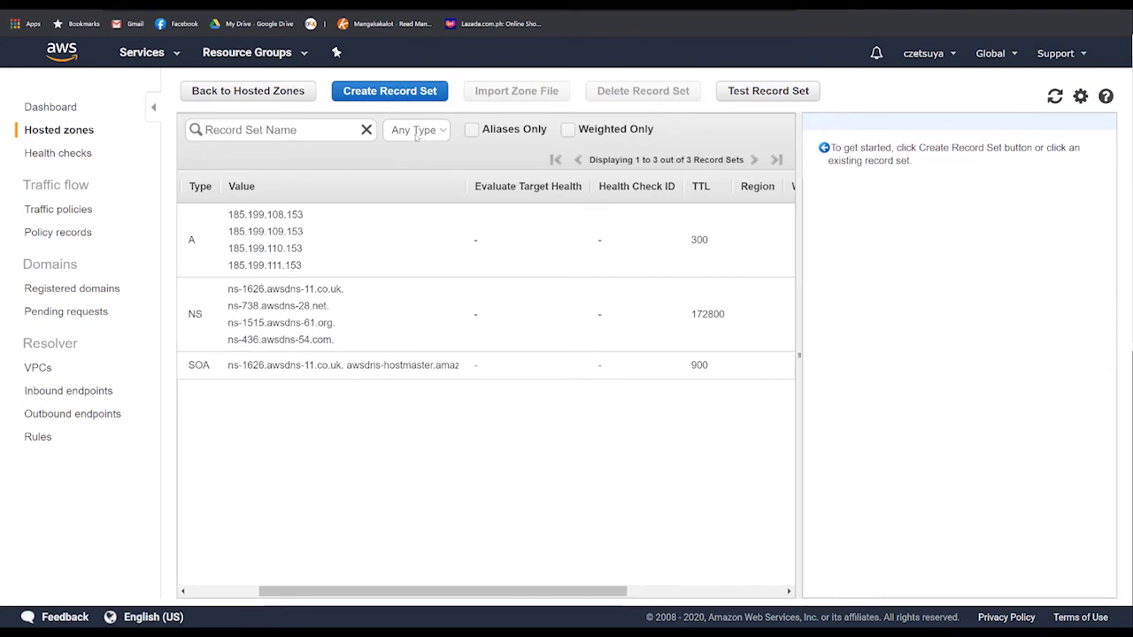
Create an alias A record set named www in the broodcamp.com zone, with broodcamp.com as the alias target
click(387, 94)
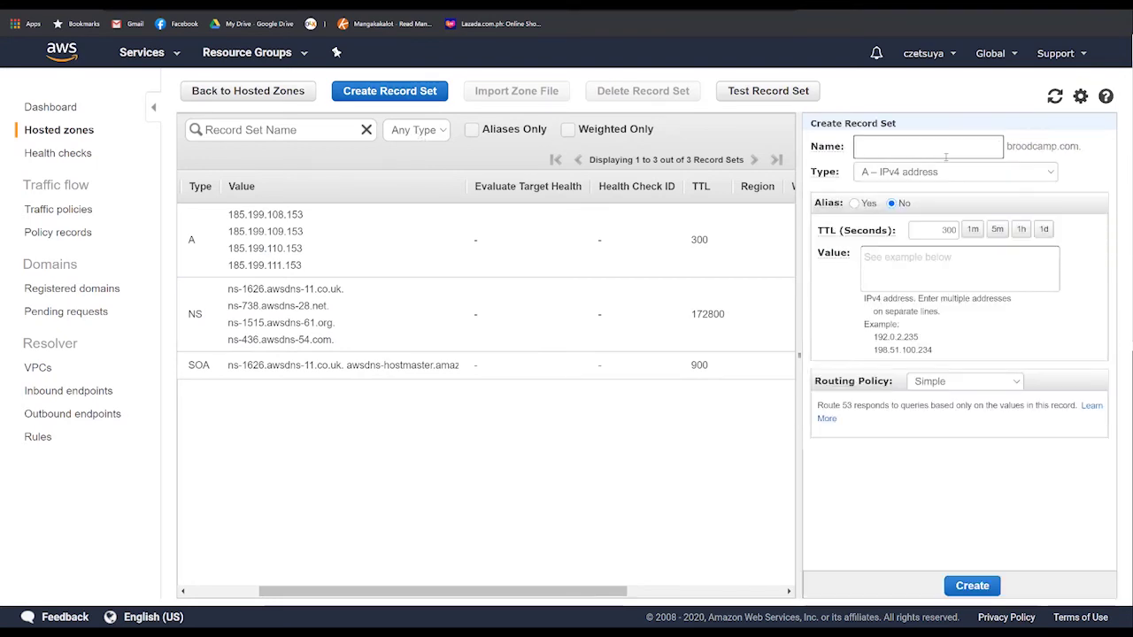
click(945, 151)
text(www)
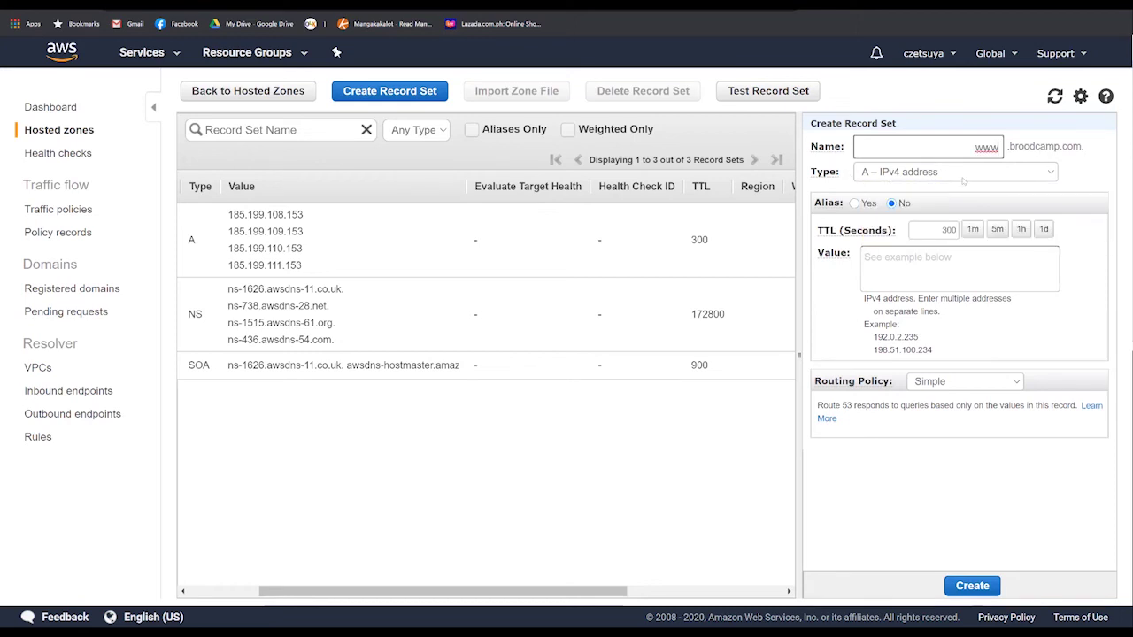
click(854, 203)
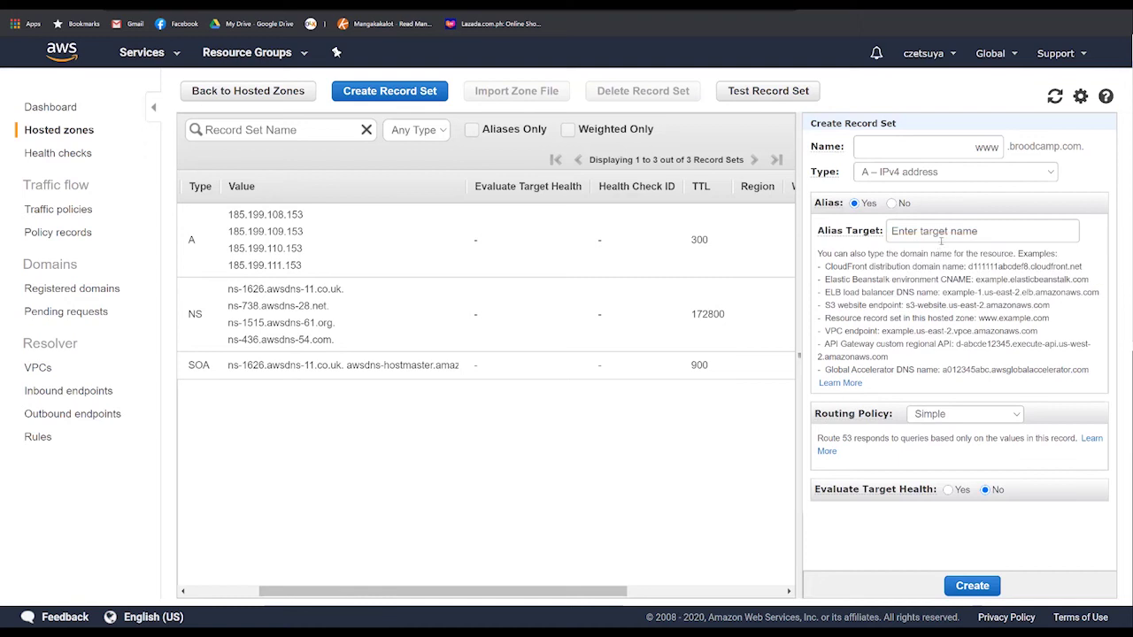
click(940, 237)
scroll(973, 310, down, 3)
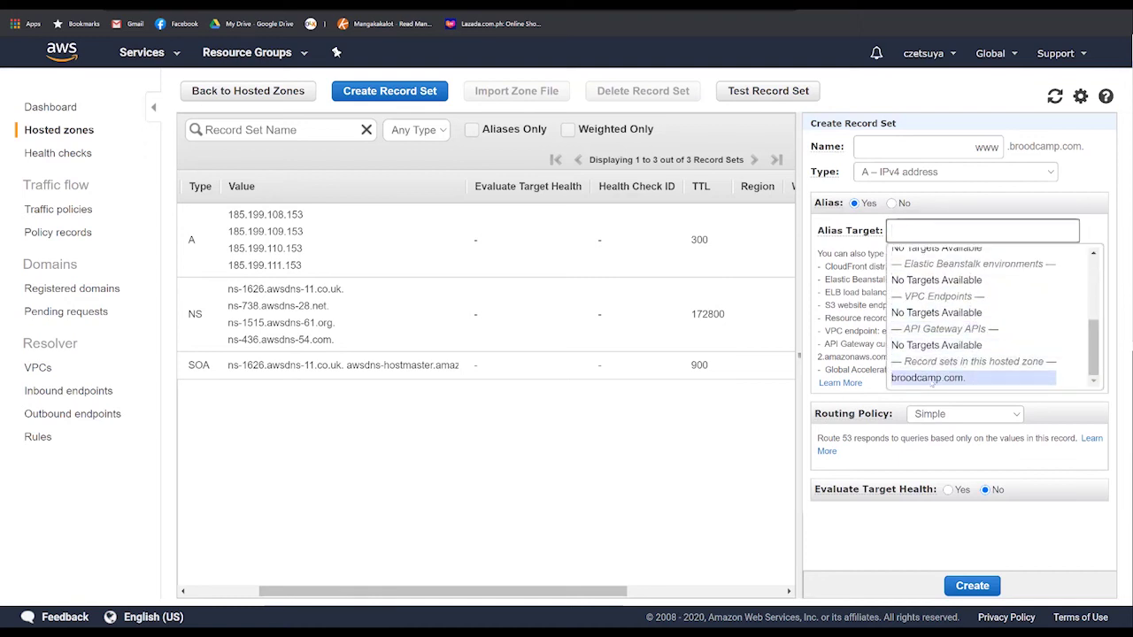
click(929, 377)
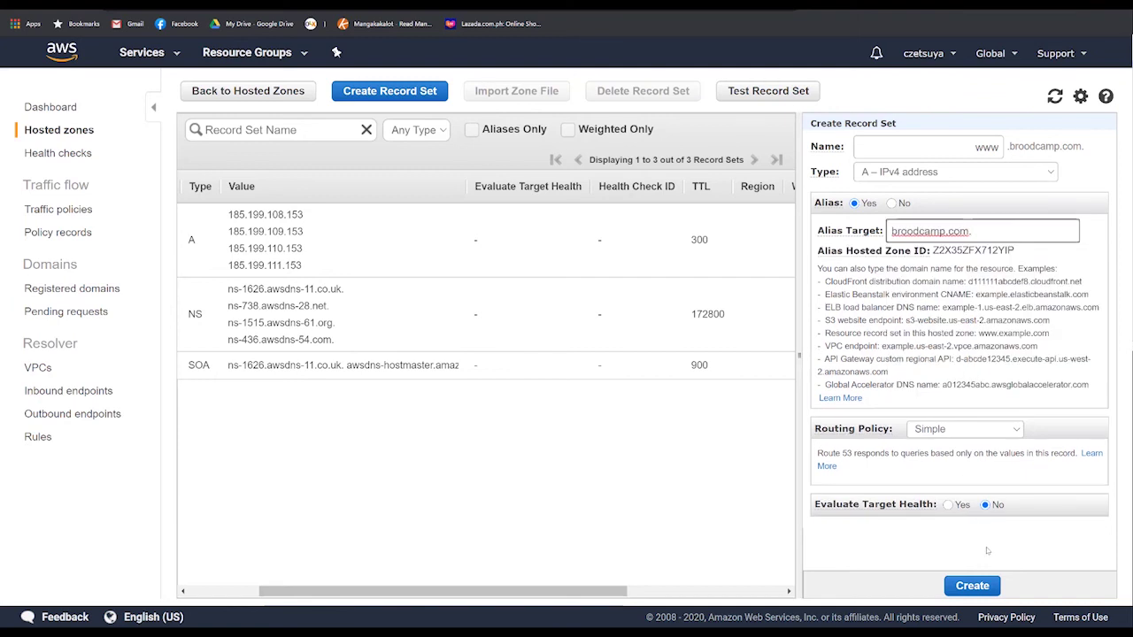
click(971, 588)
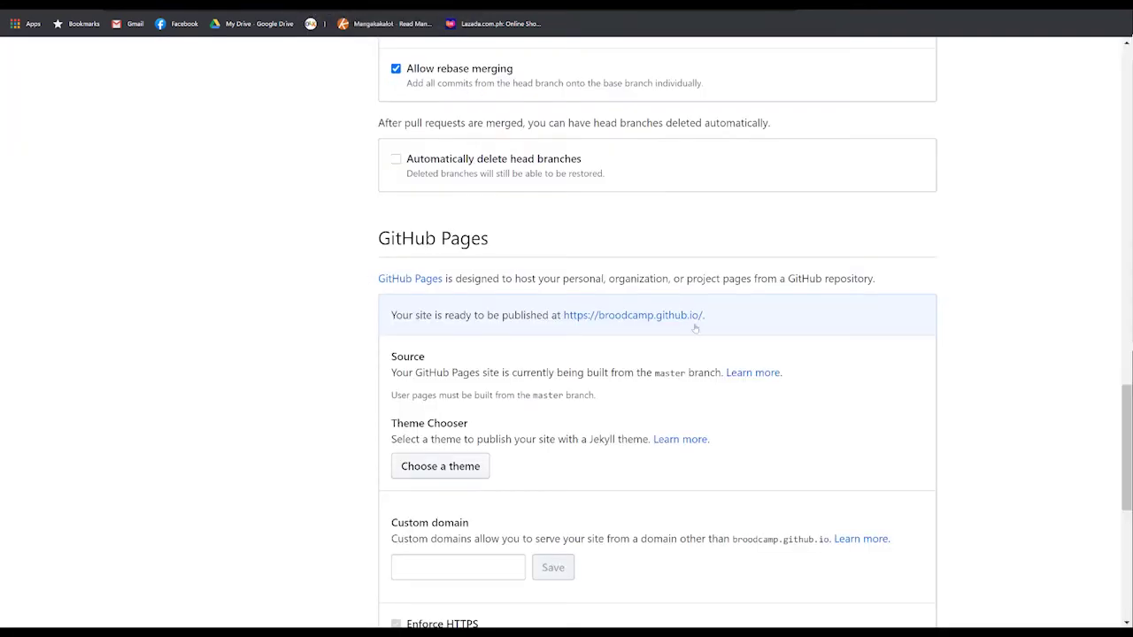
Switch back to the GitHub repository settings and save broodcamp.com as the custom domain for GitHub Pages
scroll(695, 329, up, 6)
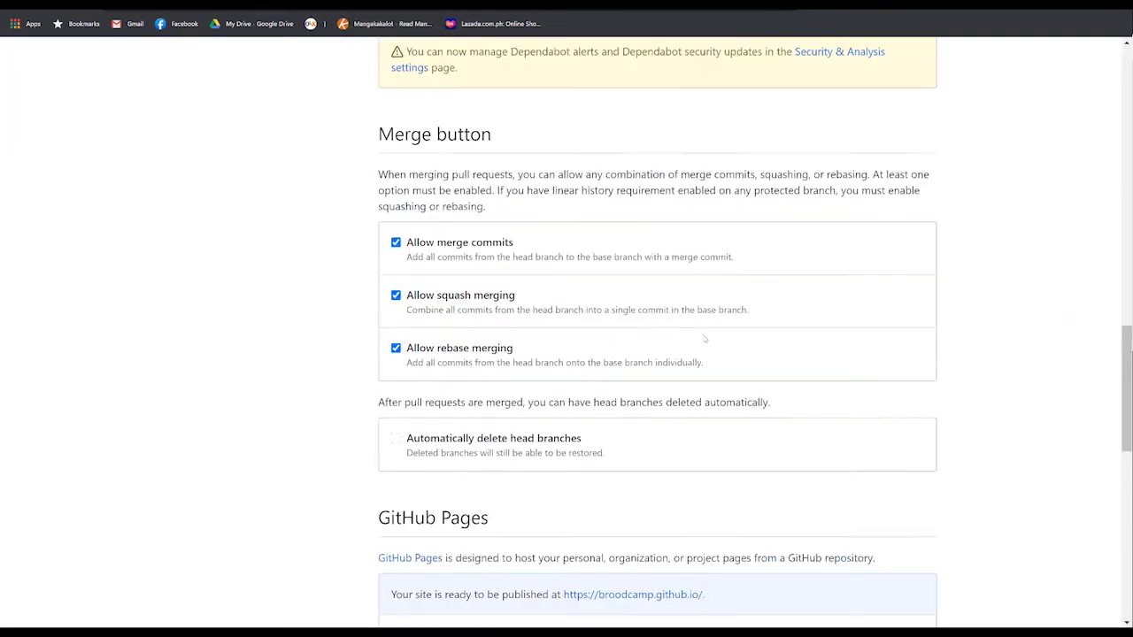
scroll(705, 339, up, 10)
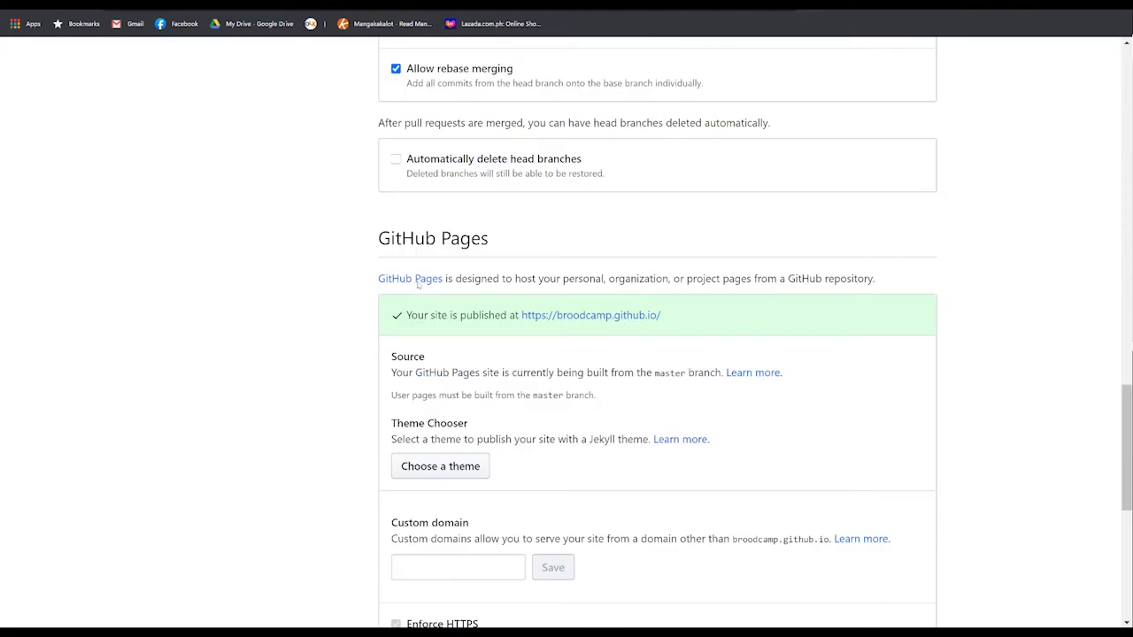
scroll(575, 380, down, 2)
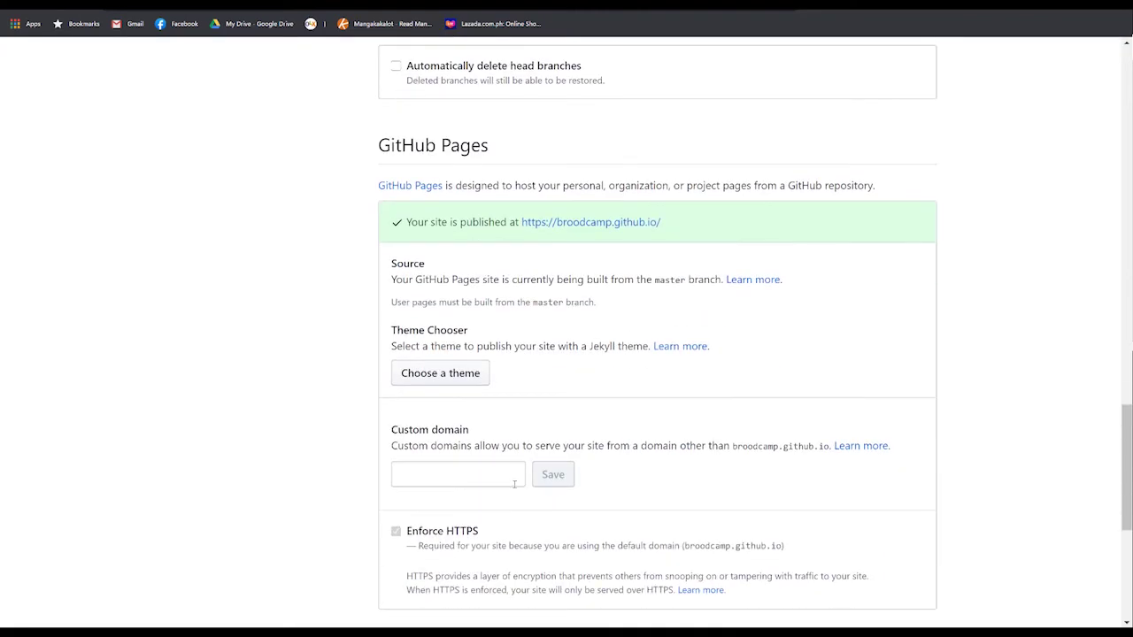
click(454, 477)
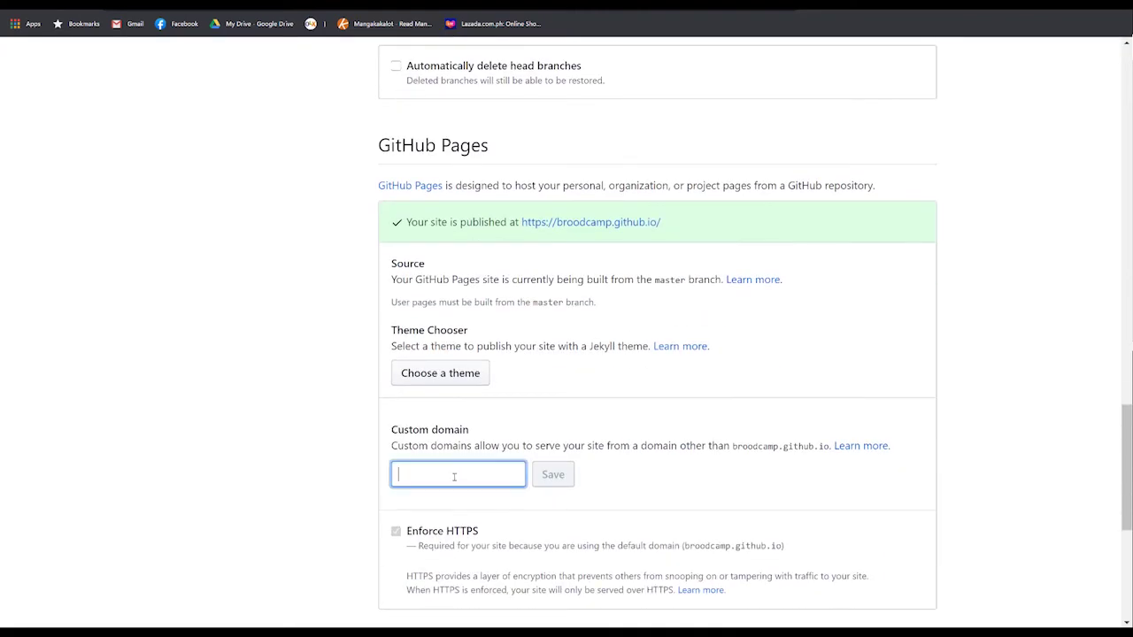
text(broodcamp.com)
click(552, 480)
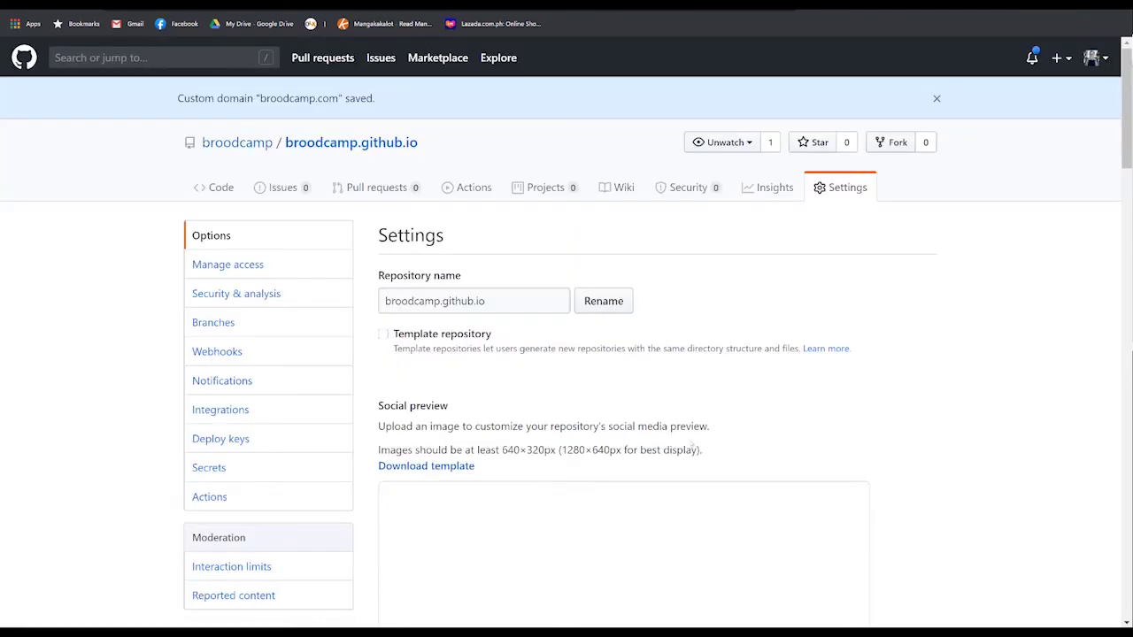
Check the publishing status in the GitHub Pages section and load broodcamp.github.io in a new browser tab
scroll(698, 405, down, 20)
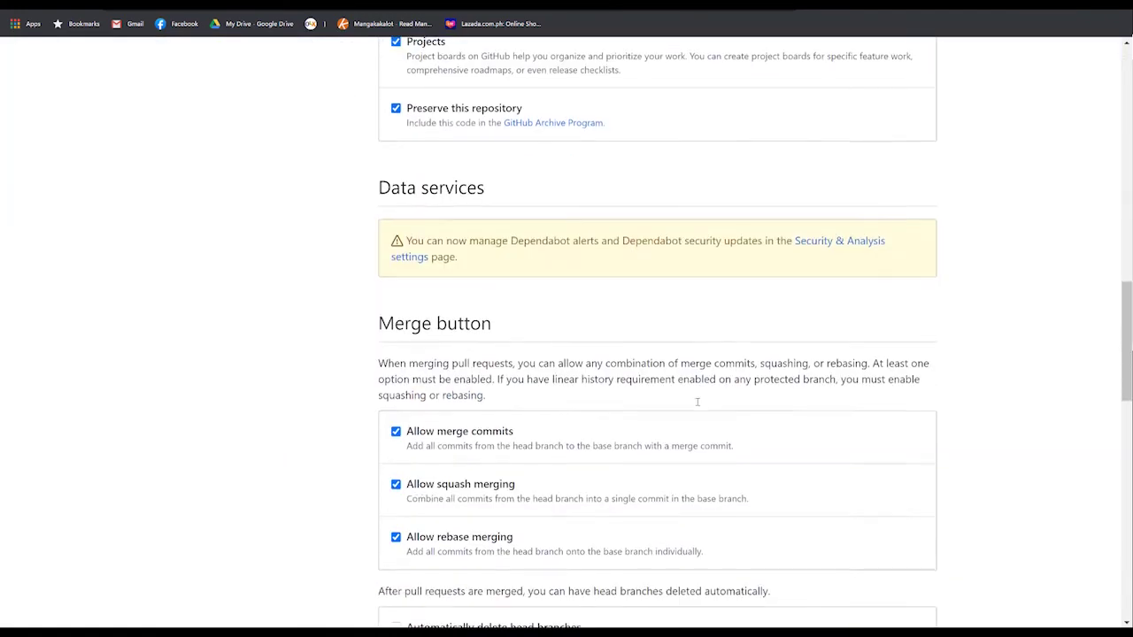
scroll(698, 404, down, 3)
scroll(634, 393, down, 1)
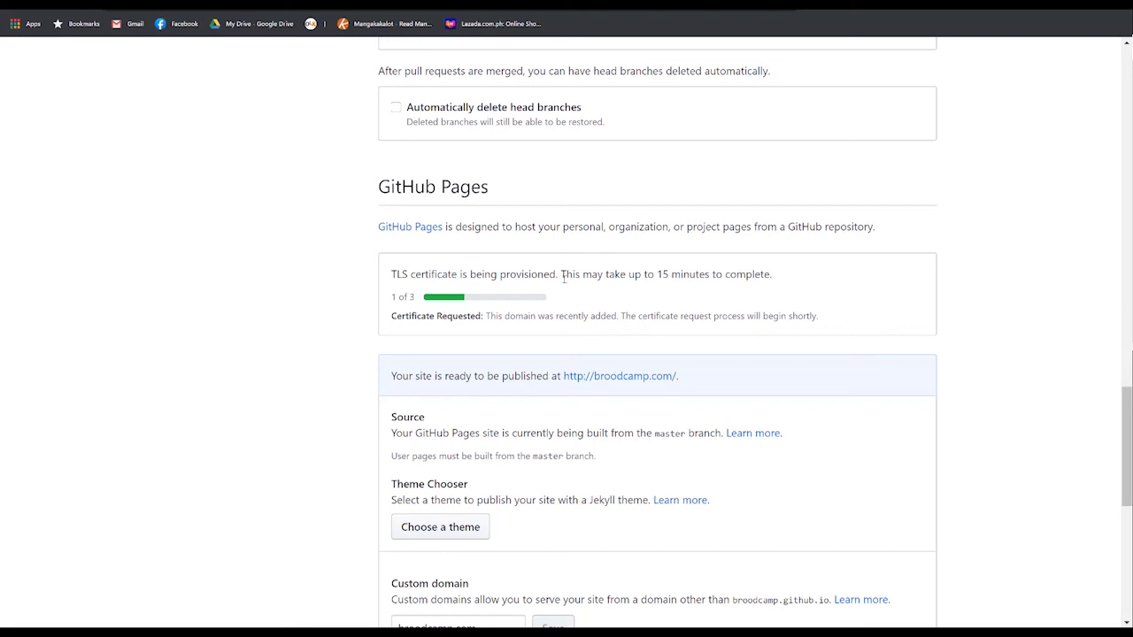
key(ctrl+t)
text(broodcapm)
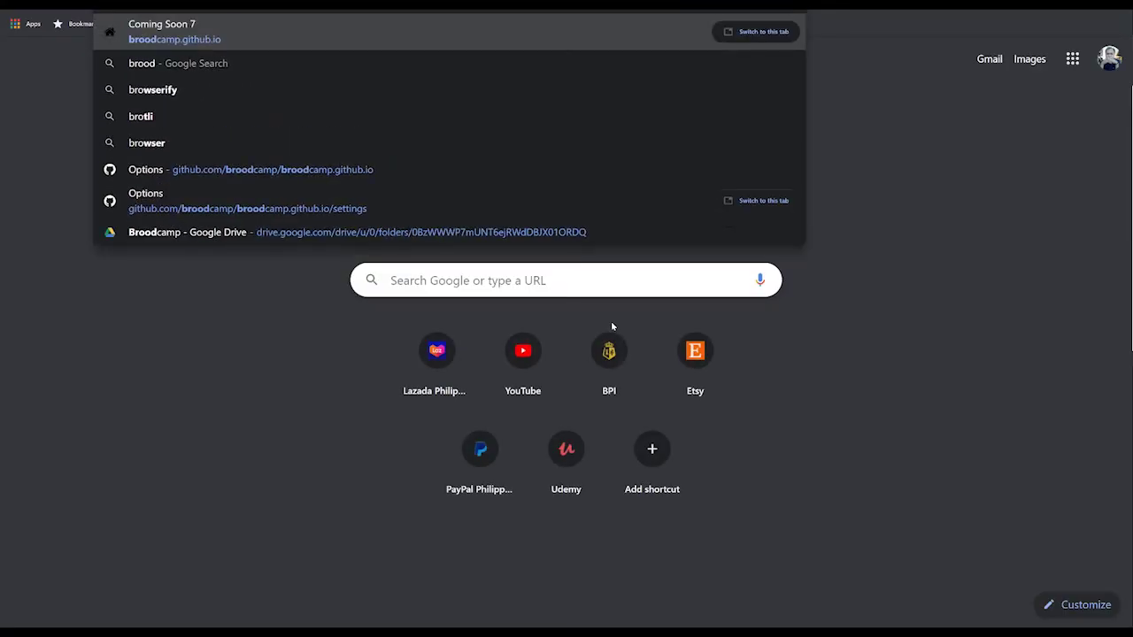
key(BackSpace)
key(BackSpace)
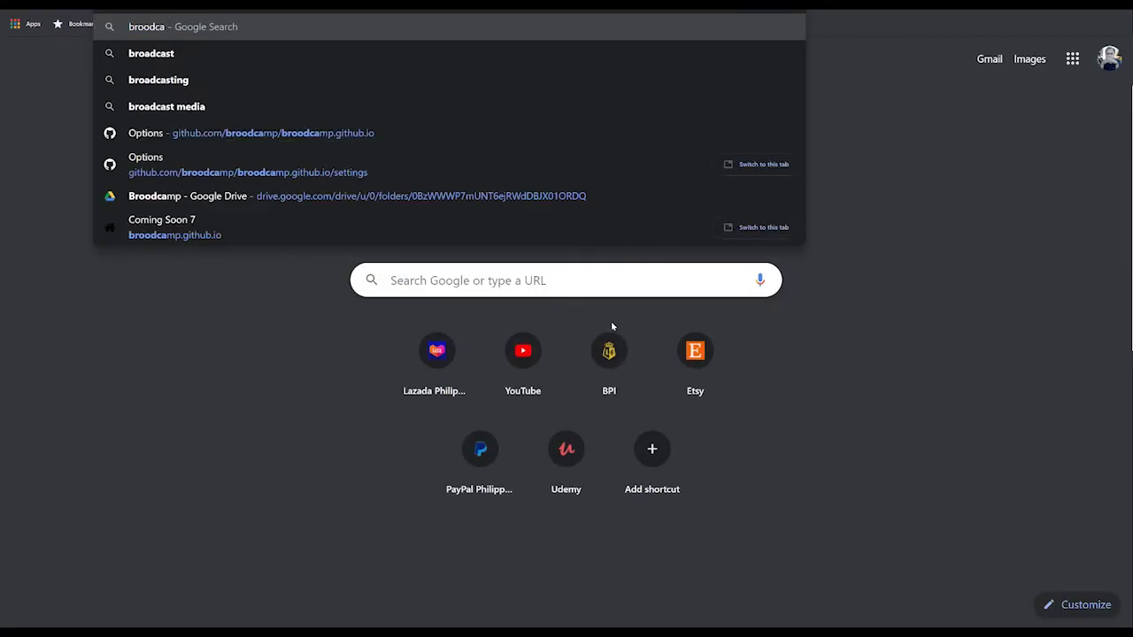
text(mp.github.io)
key(Return)
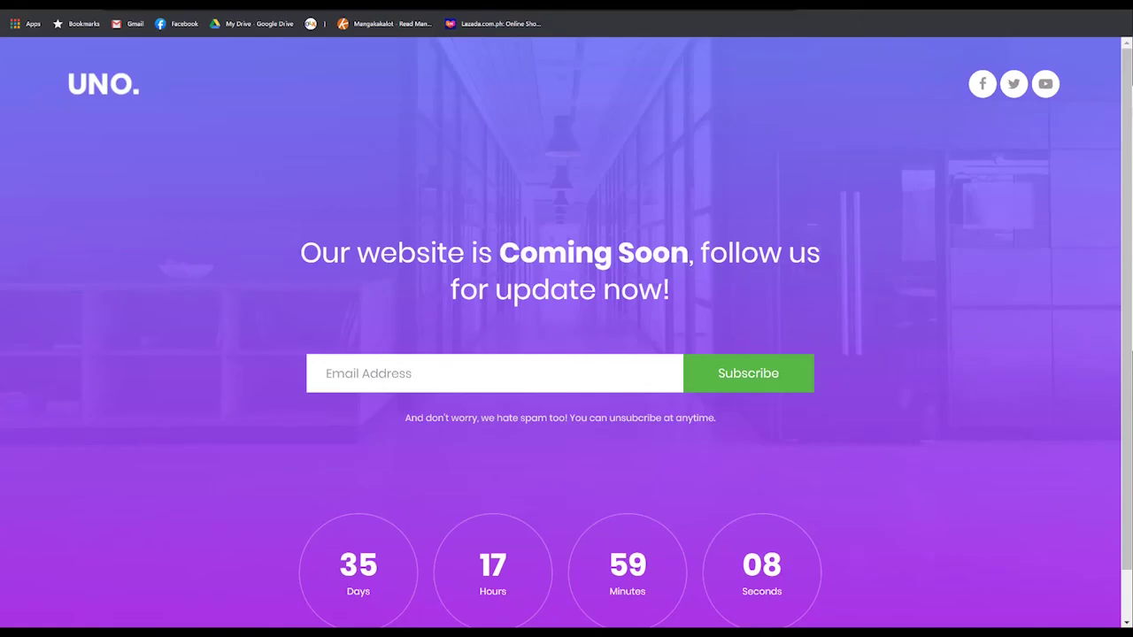